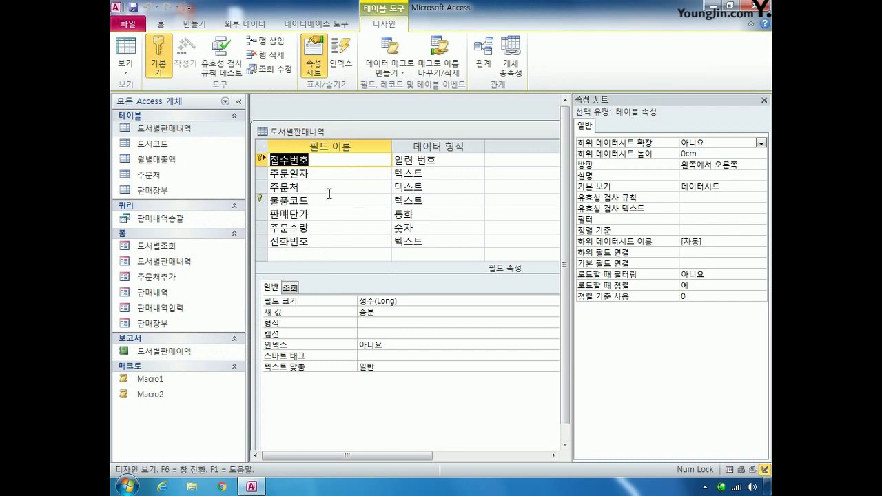
Change the data type of the 주문일자 field to 날짜/시간.
left_click(265, 174)
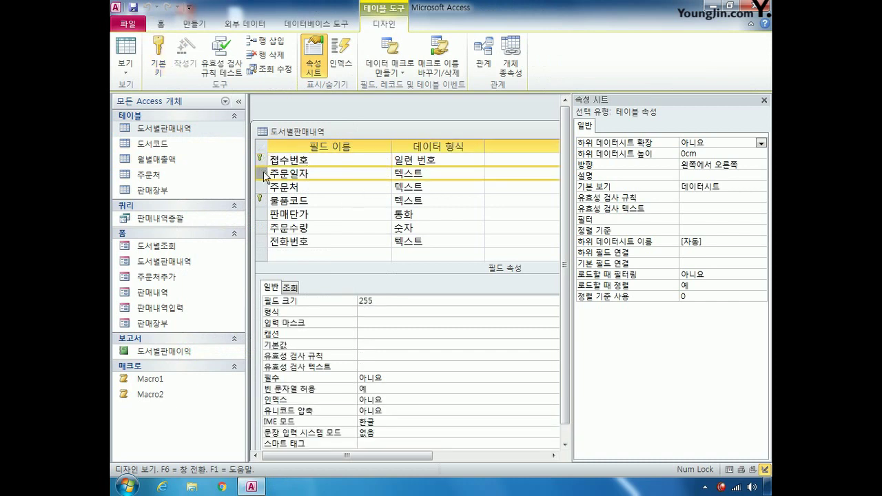
left_click(448, 180)
left_click(479, 174)
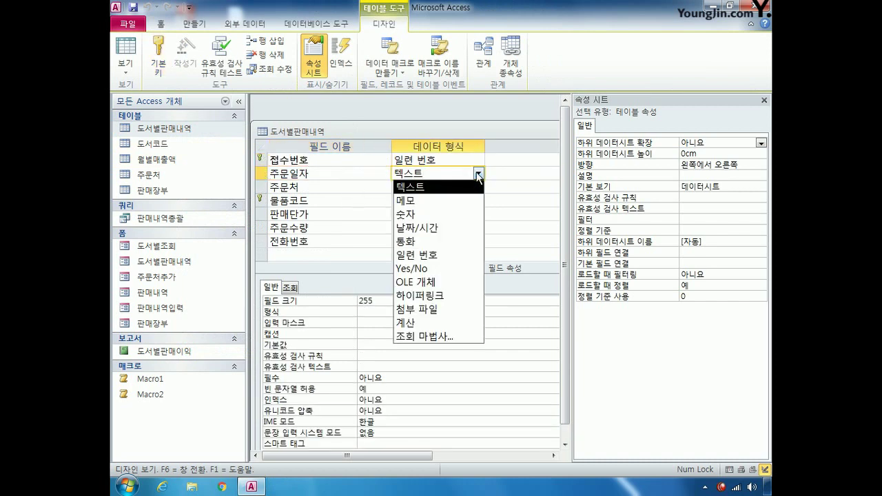
left_click(449, 230)
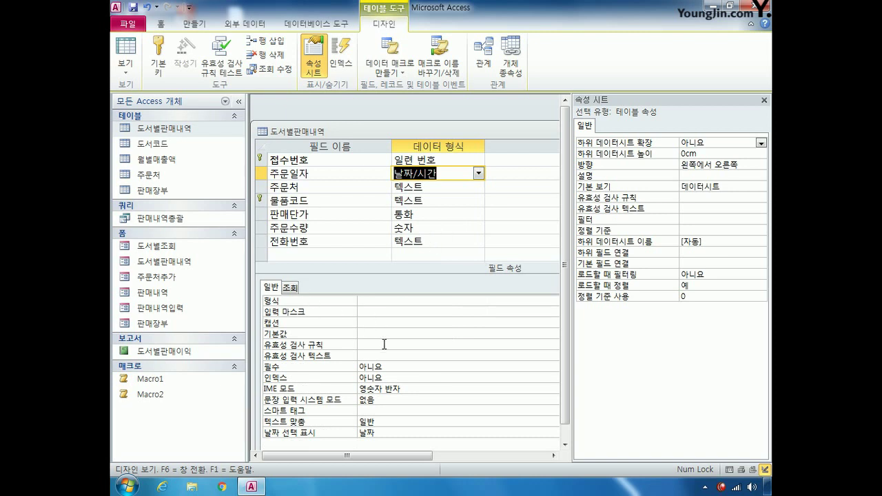
Set the 주문일자 field's format (형식) to yyyy년 mm월 dd일.
left_click(384, 303)
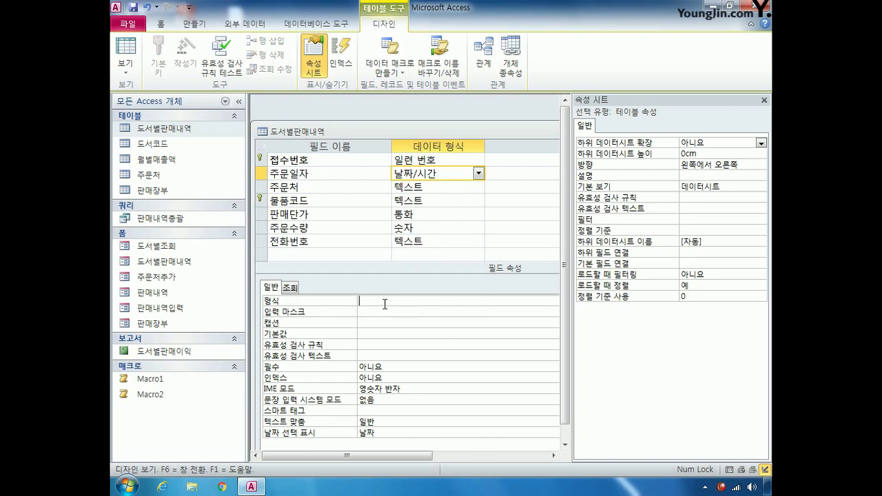
type("yyyysu")
key("BackSpace")
key("BackSpace")
type("년 mm월 dd일")
left_click(263, 241)
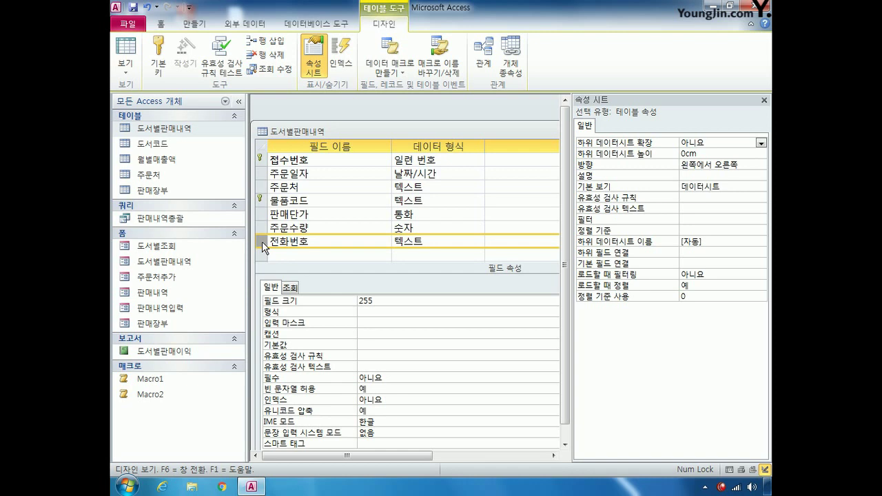
left_click(380, 323)
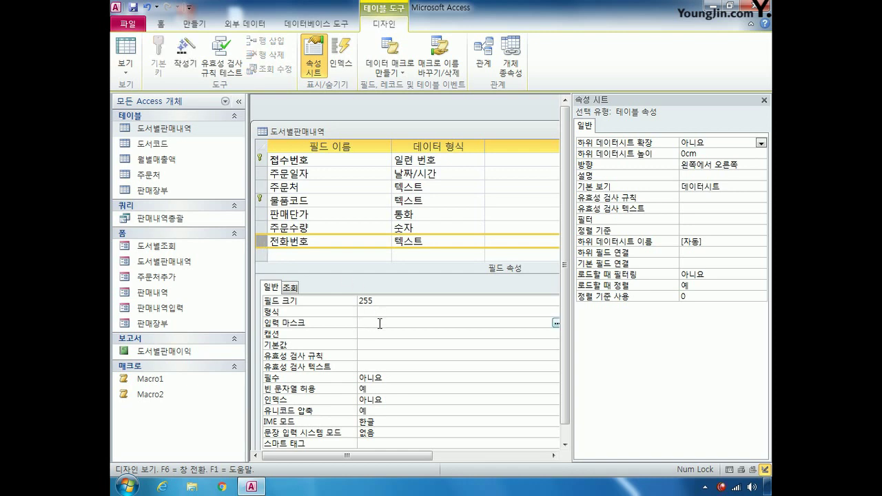
type("(999)9999-9999;0")
type(";")
Make the 주문처 field mandatory by setting its 필수 property to 예.
left_click(263, 189)
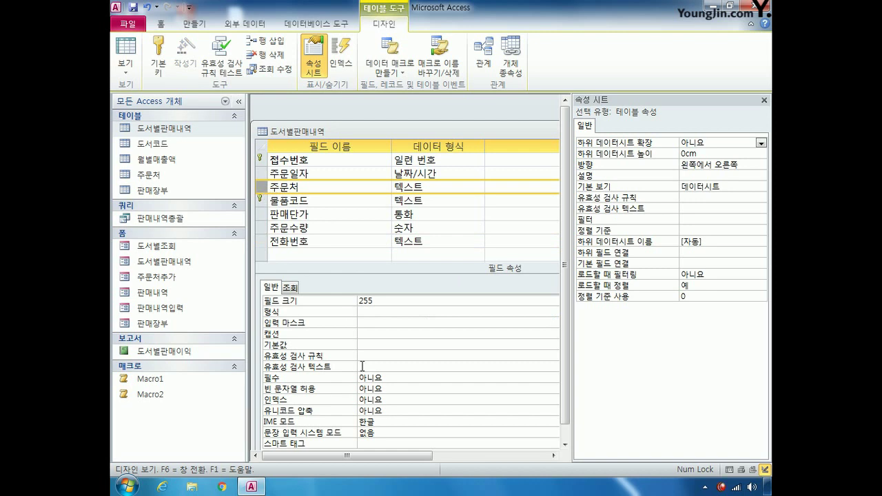
left_click(387, 378)
left_click(555, 377)
left_click(529, 389)
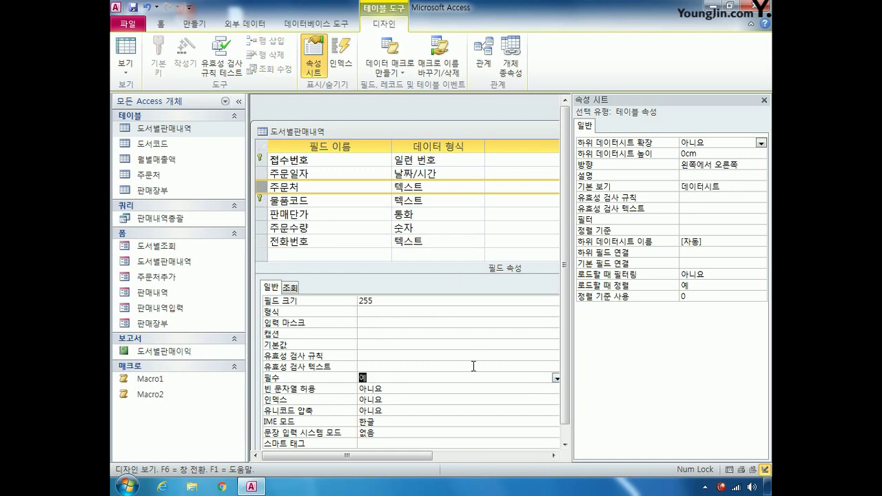
Close the property sheet and the 도서별판매내역 table, saving the design changes.
left_click(764, 100)
left_click(742, 131)
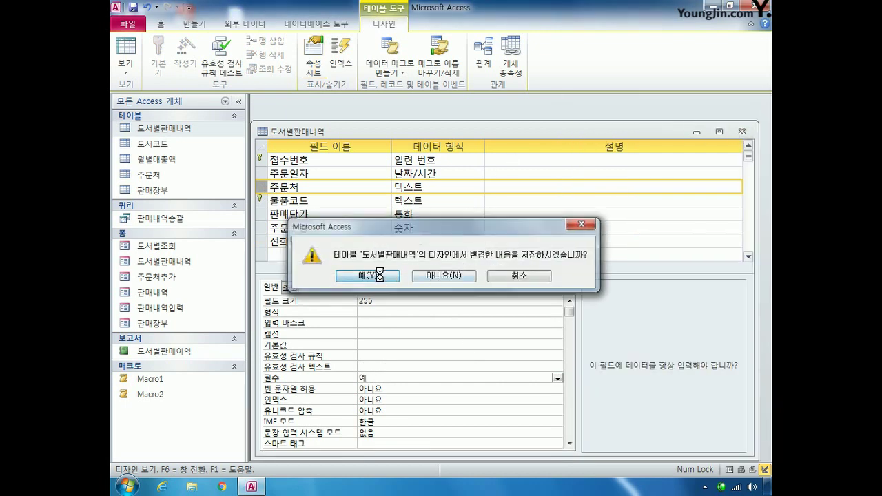
left_click(366, 280)
left_click(387, 271)
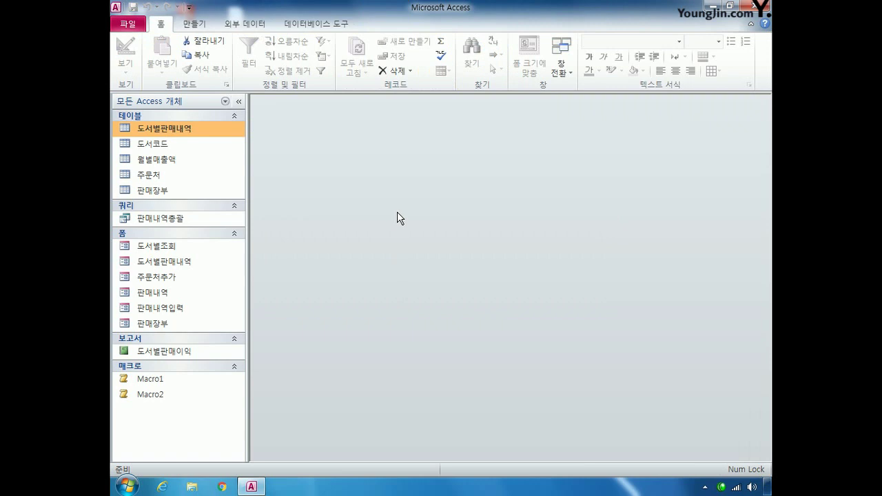
Open the 도서코드 table in Design View and move its window slightly up.
right_click(176, 145)
left_click(224, 169)
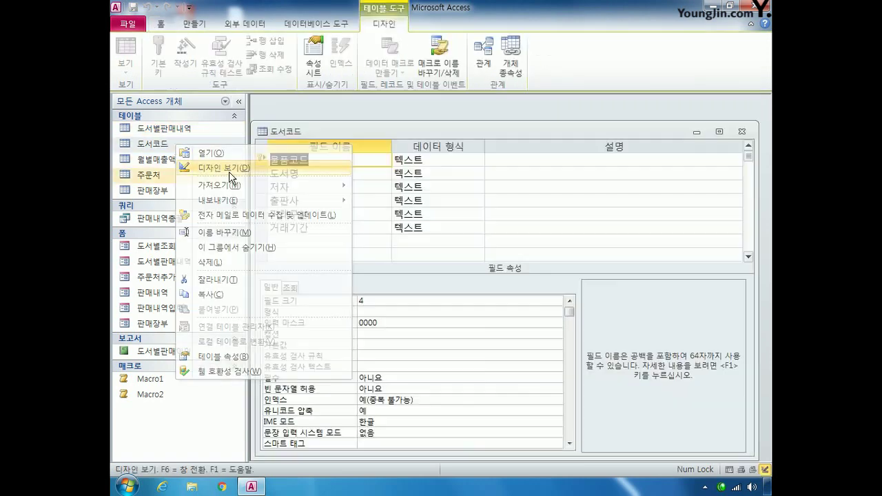
left_click_drag(446, 131, 452, 111)
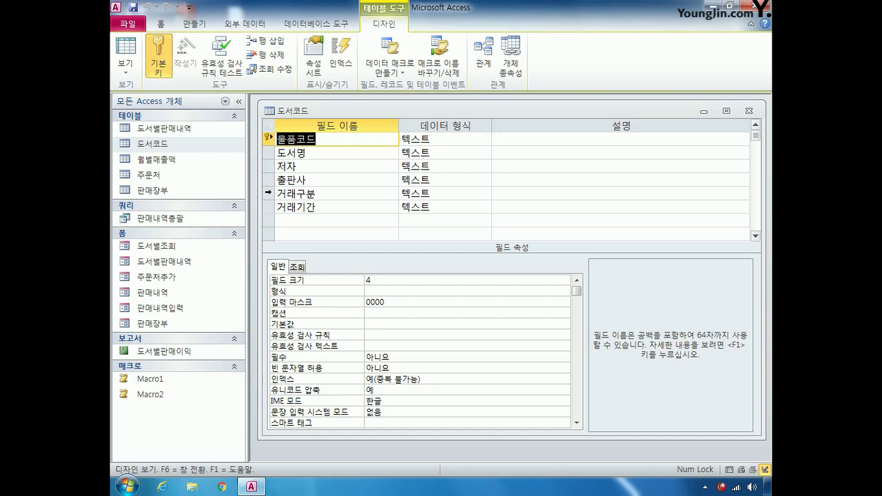
Set the IME mode of the 거래구분 field to 영숫자 반자.
left_click(269, 195)
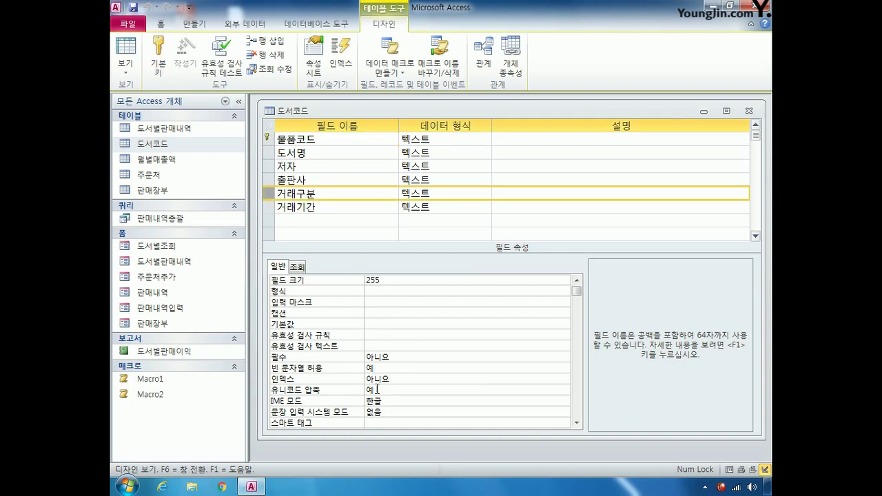
left_click(438, 403)
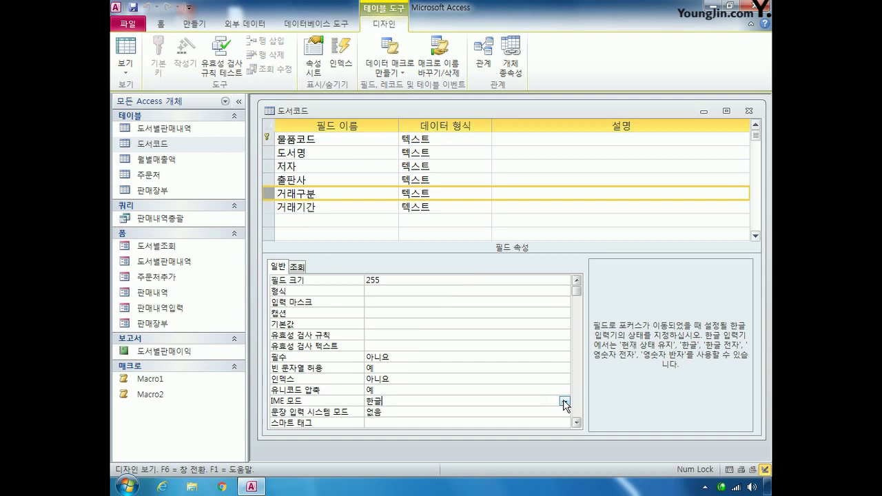
left_click(565, 403)
left_click(552, 370)
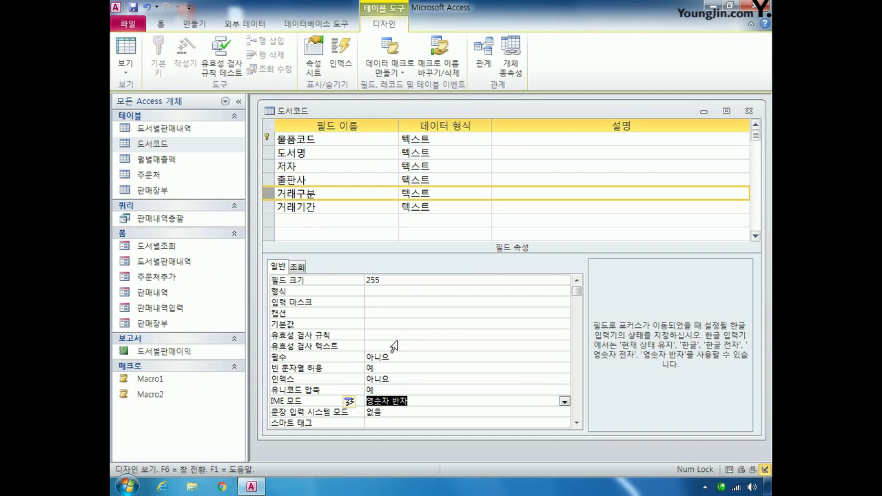
Change the 거래기간 field's data type to 숫자 and its field size to 바이트.
left_click(269, 207)
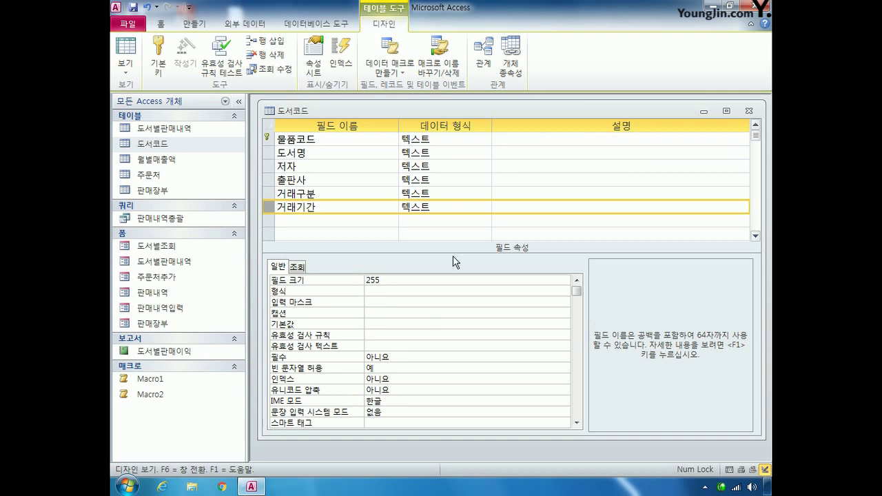
left_click(475, 207)
left_click(486, 207)
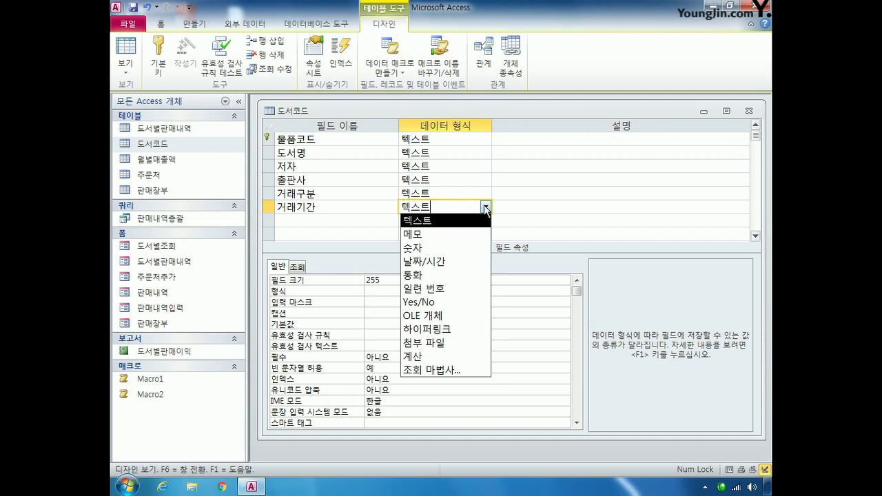
left_click(466, 248)
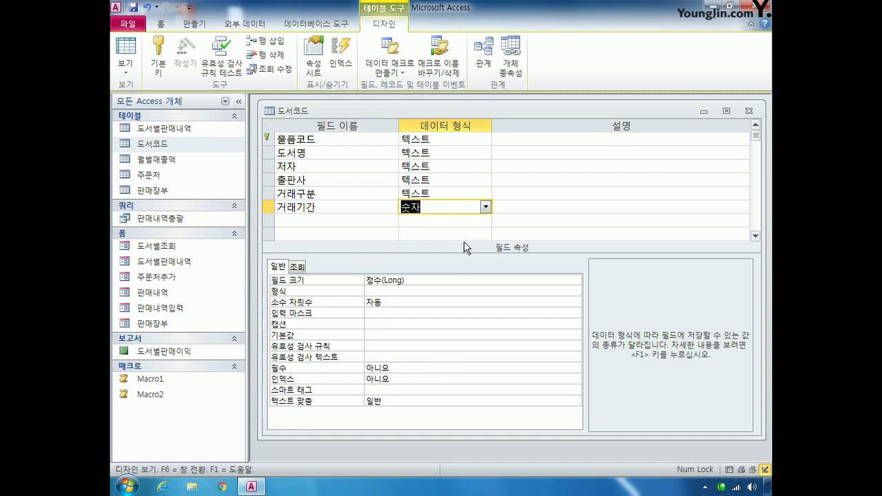
left_click(442, 283)
left_click(576, 281)
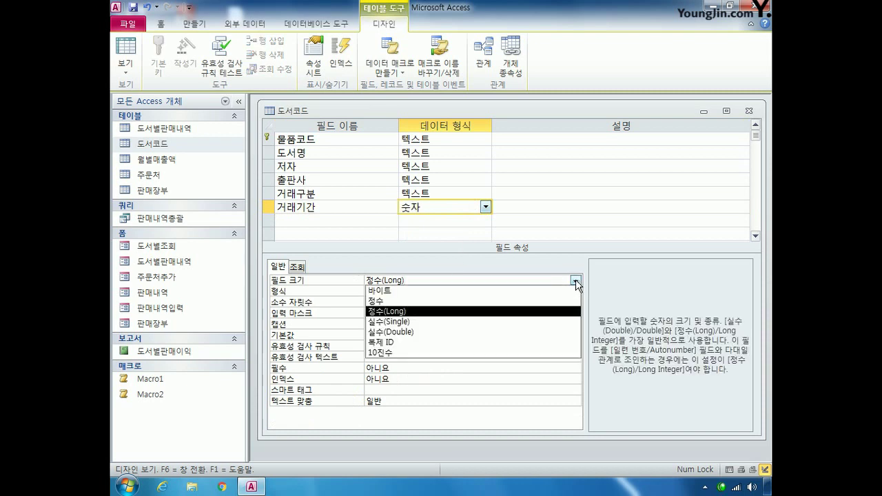
left_click(530, 291)
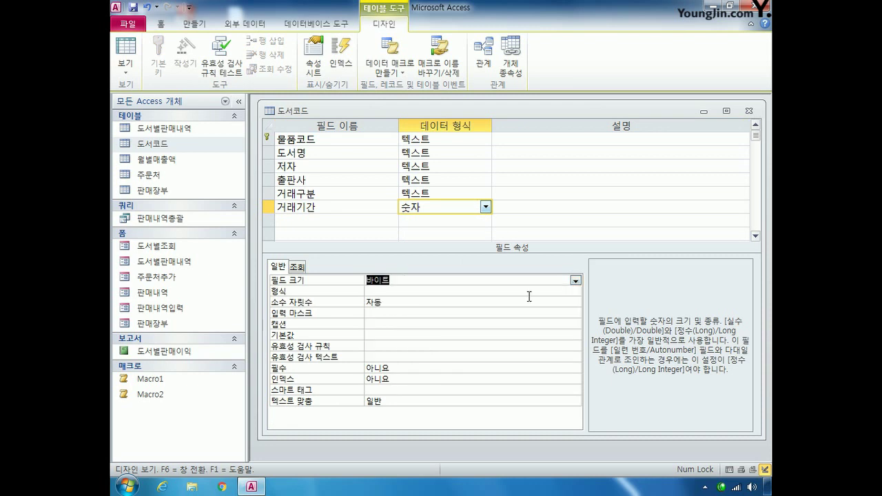
left_click(459, 276)
Close the 도서코드 table and save its design changes.
left_click(748, 114)
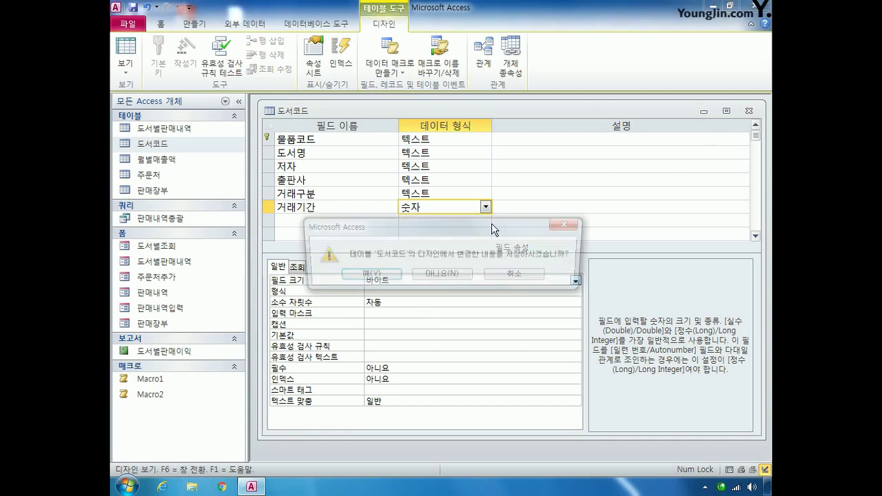
left_click(366, 276)
left_click(405, 274)
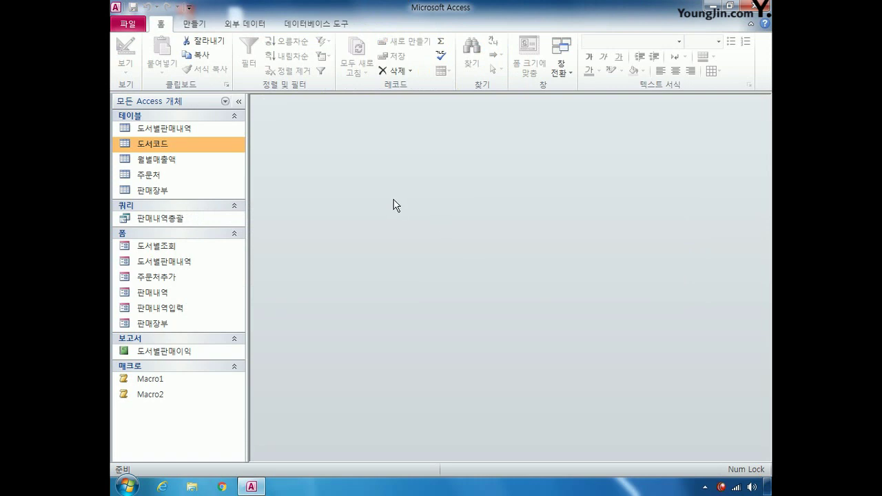
Open the database relationships and add the 도서별판매내역 and 도서코드 tables to the layout.
left_click(316, 23)
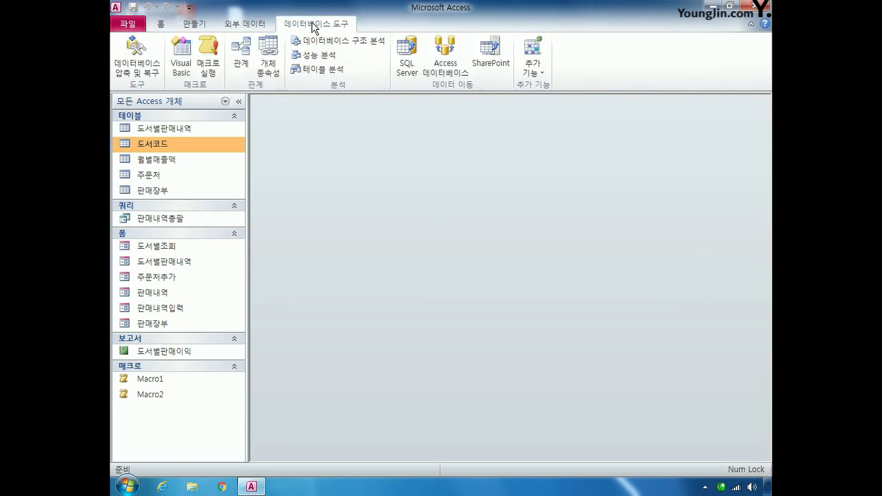
left_click(242, 56)
right_click(398, 155)
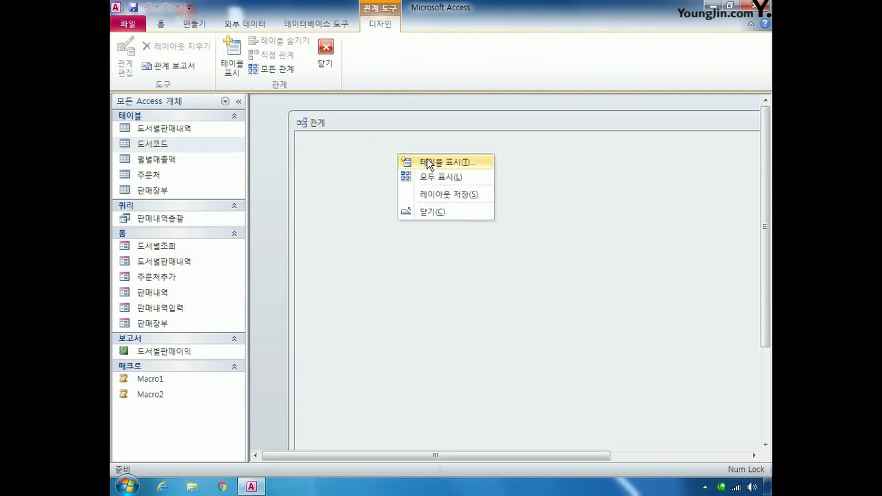
left_click(427, 158)
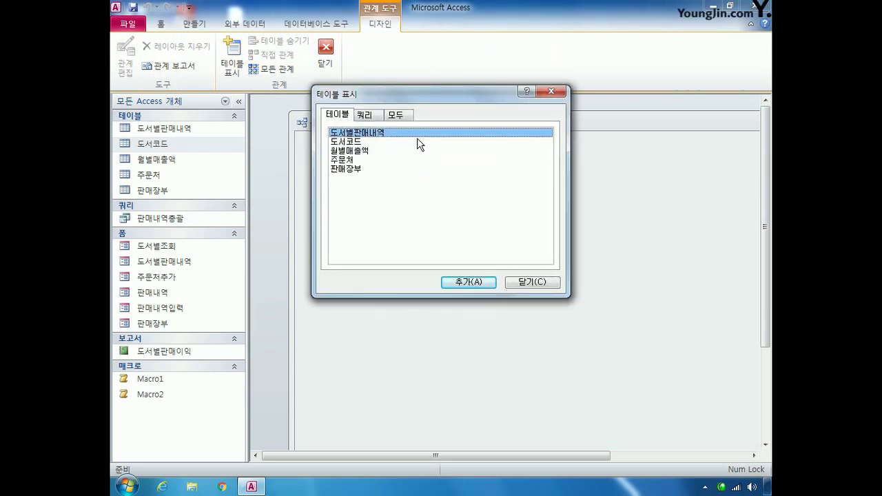
left_click(354, 143)
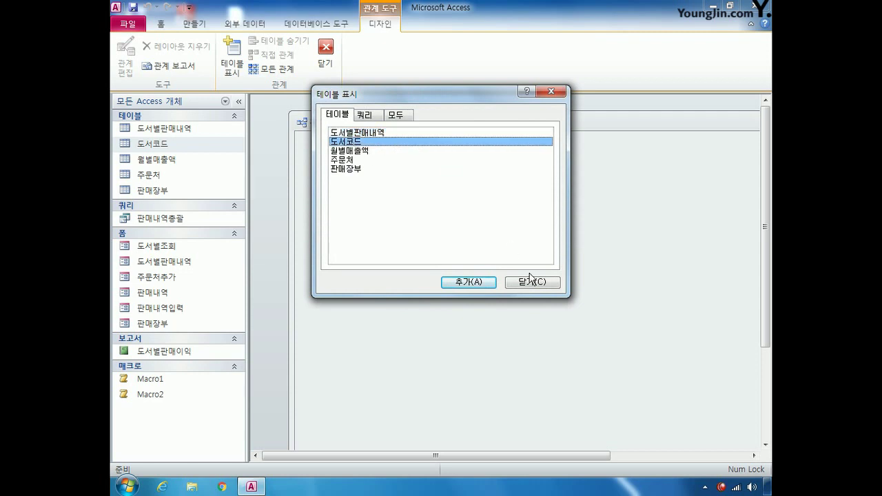
left_click(533, 283)
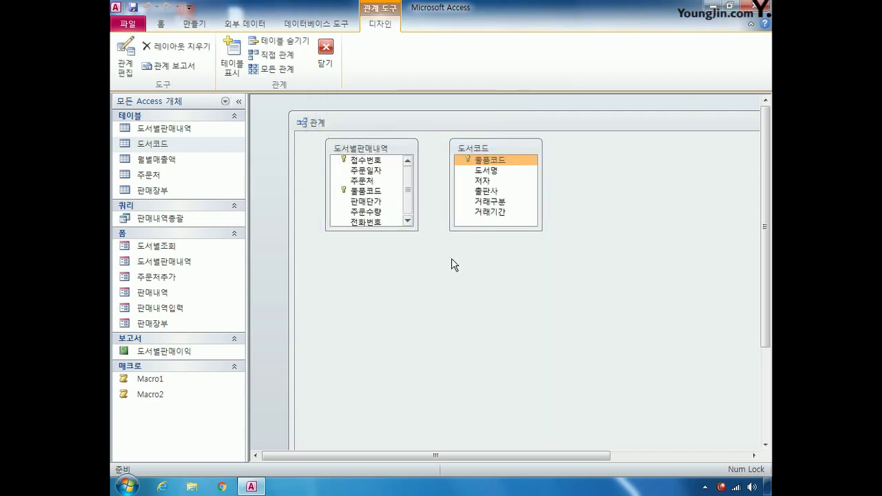
Relate 도서코드 to 도서별판매내역 on 물품코드 with referential integrity and cascading field updates, then close the relationships and save them.
left_click(383, 193)
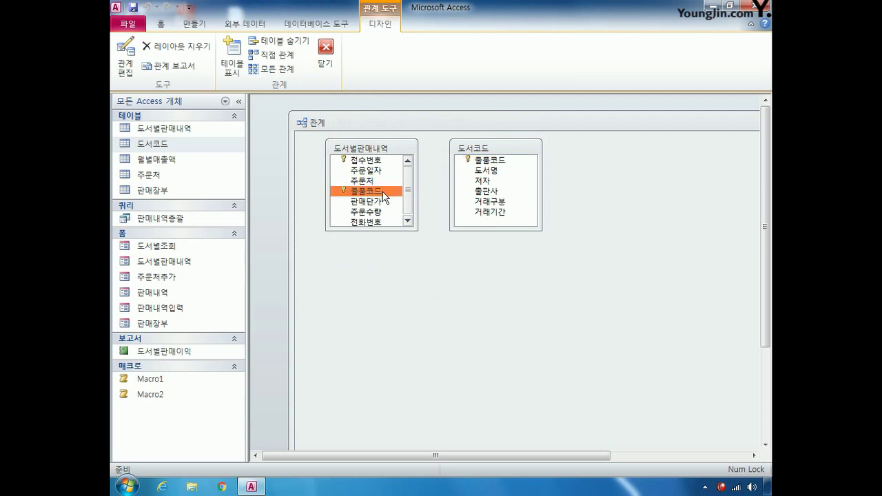
left_click_drag(493, 160, 387, 191)
left_click(349, 203)
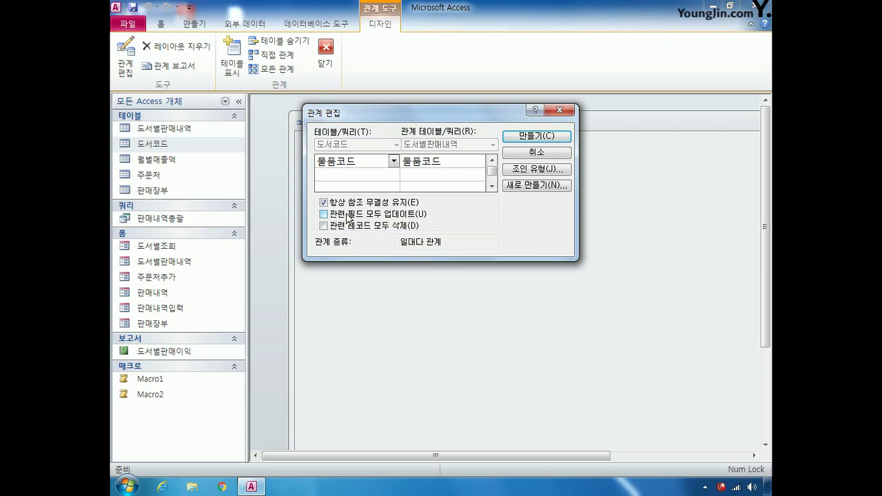
left_click(347, 216)
left_click(532, 138)
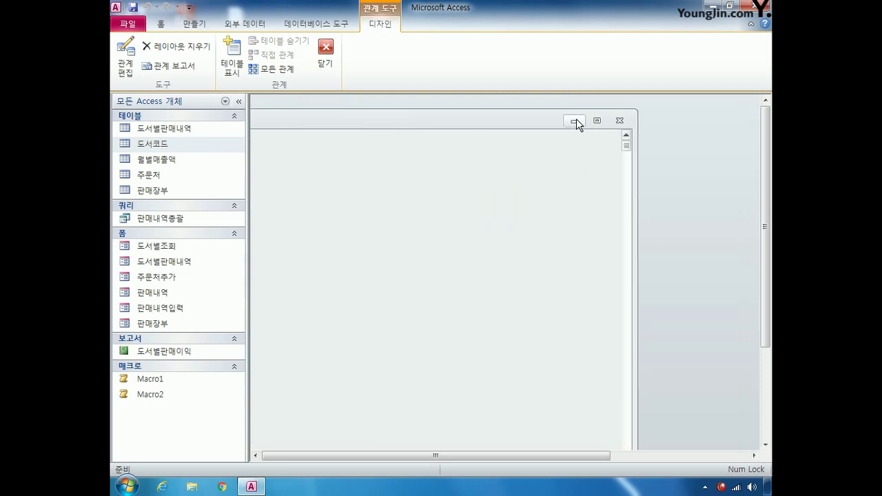
left_click(619, 122)
left_click(369, 275)
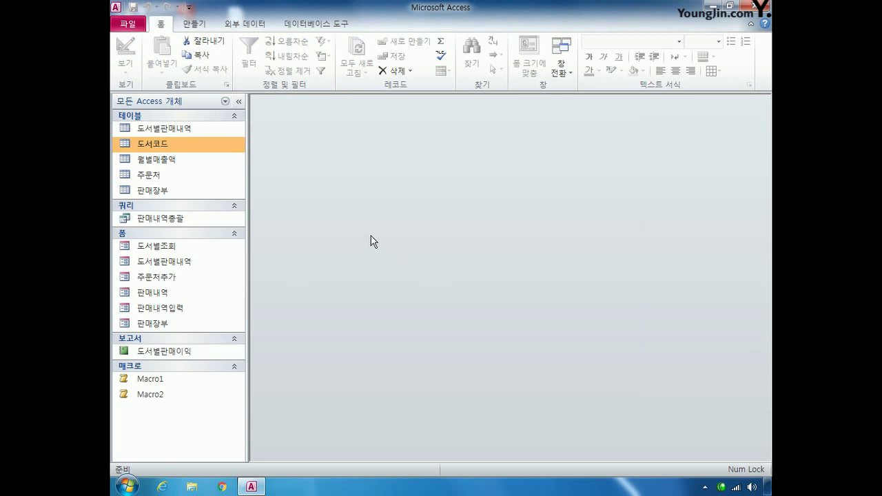
Open the 도서별판매내역 table in Design view and set the 물품코드 field's lookup display control to 콤보 상자.
right_click(186, 130)
left_click(228, 155)
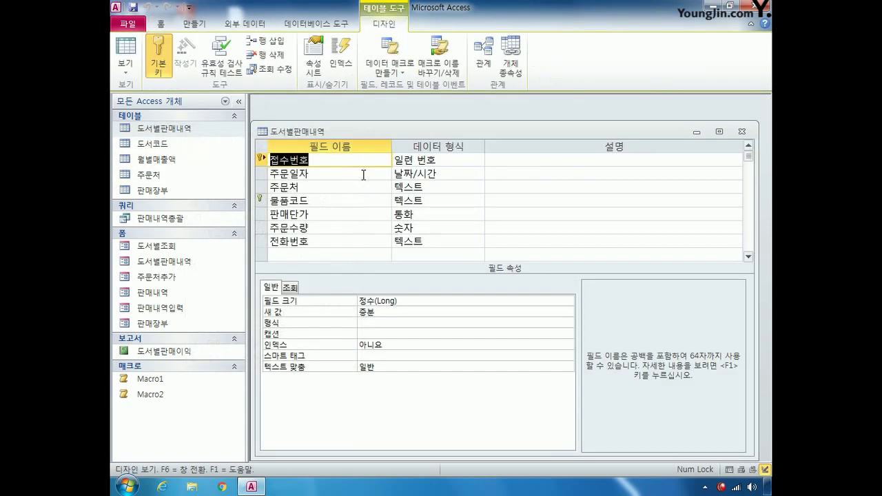
left_click(261, 201)
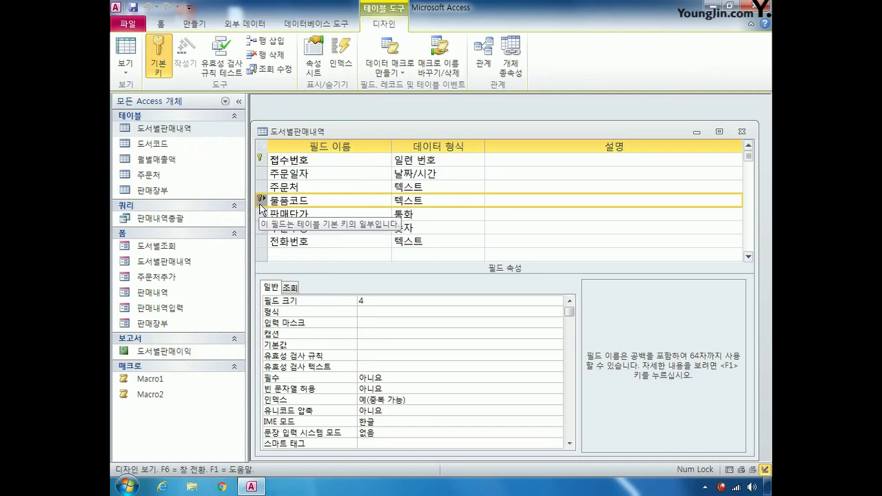
left_click(298, 288)
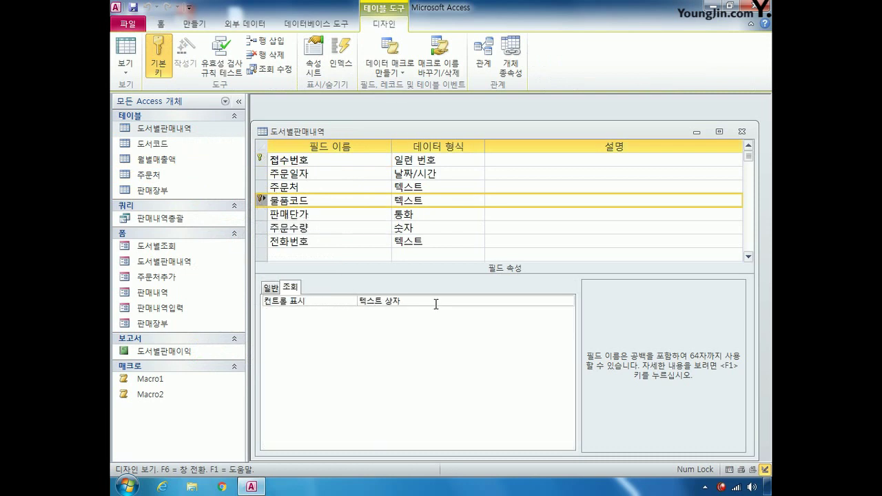
left_click(482, 302)
left_click(573, 301)
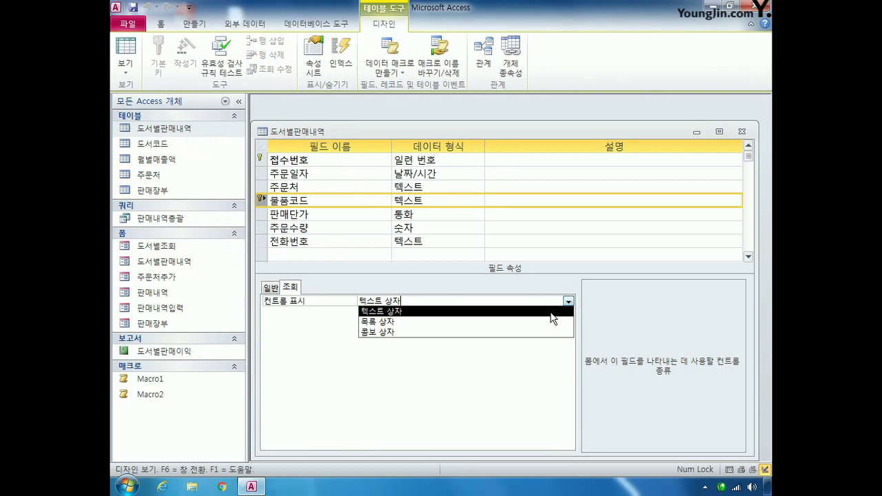
left_click(524, 334)
Build the 물품코드 lookup's row source as a query on 도서코드 with 물품코드 and 저자, and save it on closing.
left_click(530, 322)
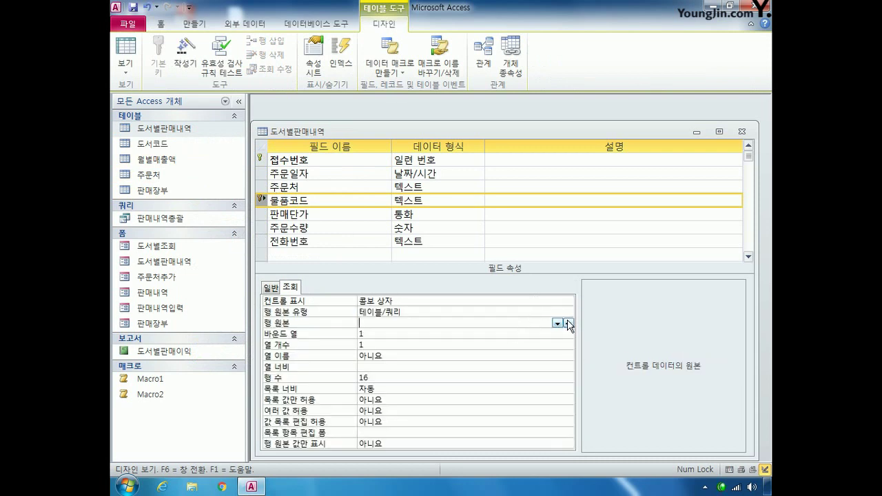
left_click(569, 322)
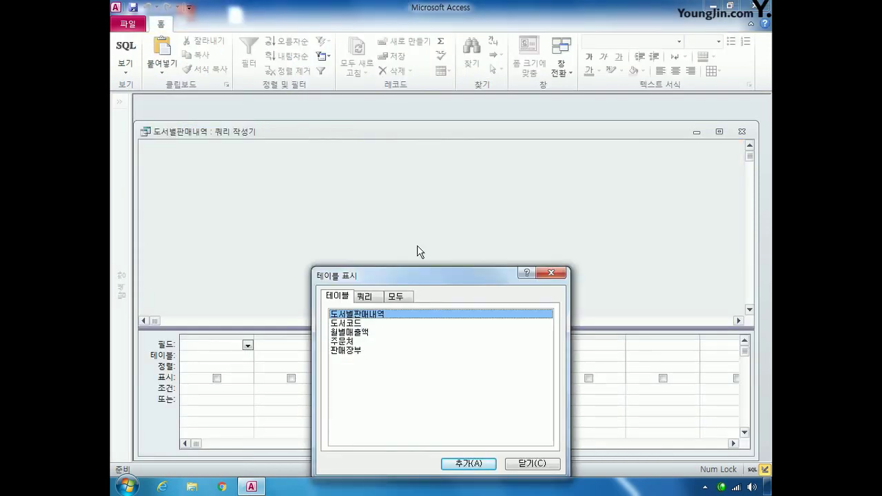
double_click(359, 324)
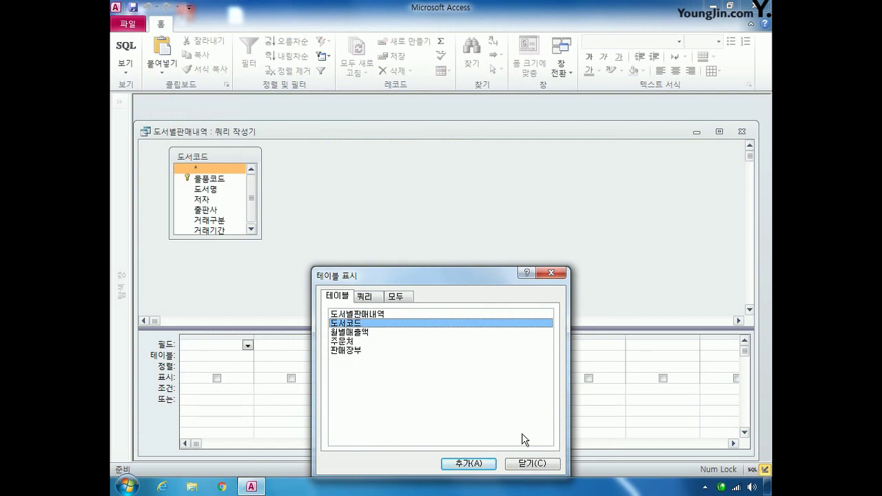
left_click(532, 463)
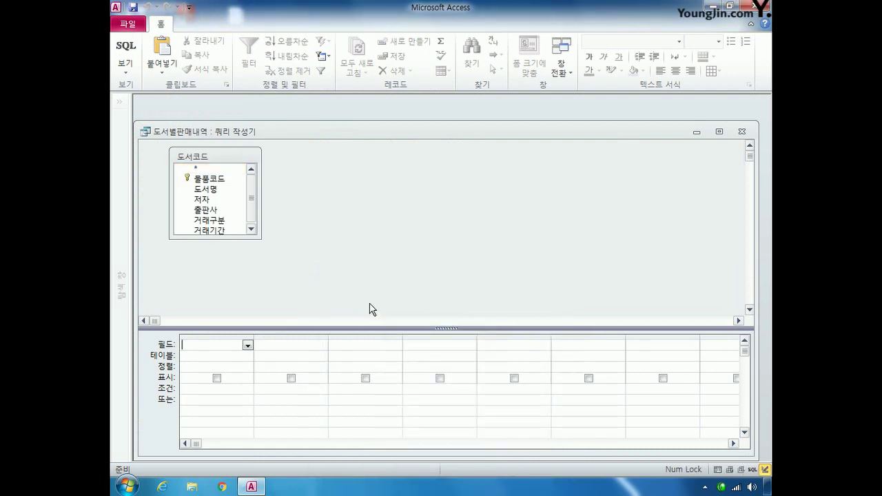
double_click(210, 179)
double_click(202, 199)
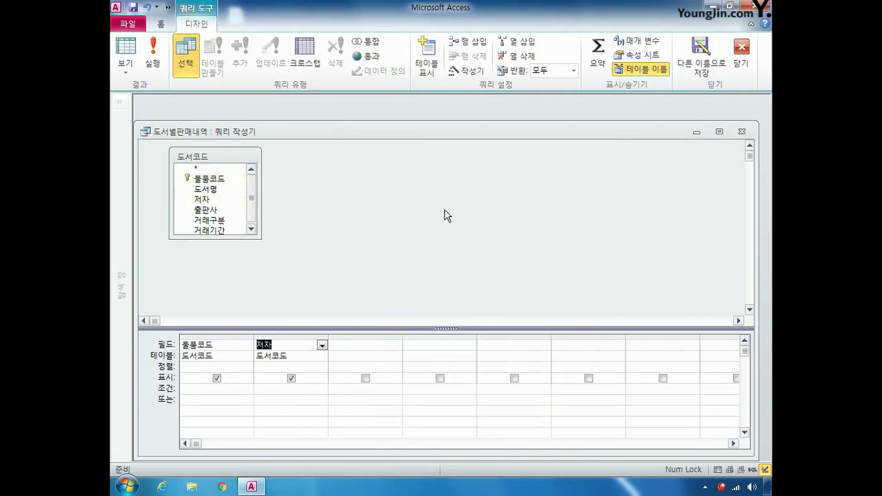
left_click(741, 131)
left_click(365, 287)
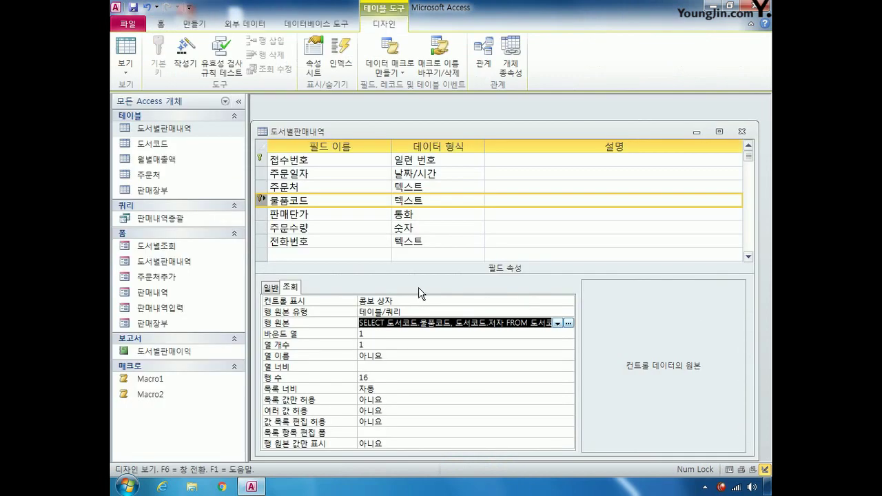
Set the 물품코드 lookup's column count to 2 and its column widths to 3cm;1.501cm.
left_click(378, 336)
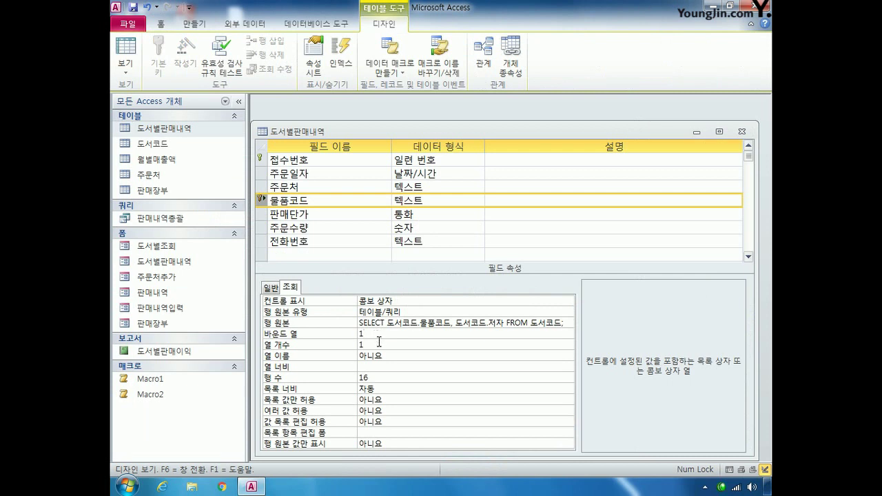
left_click(343, 347)
type("2")
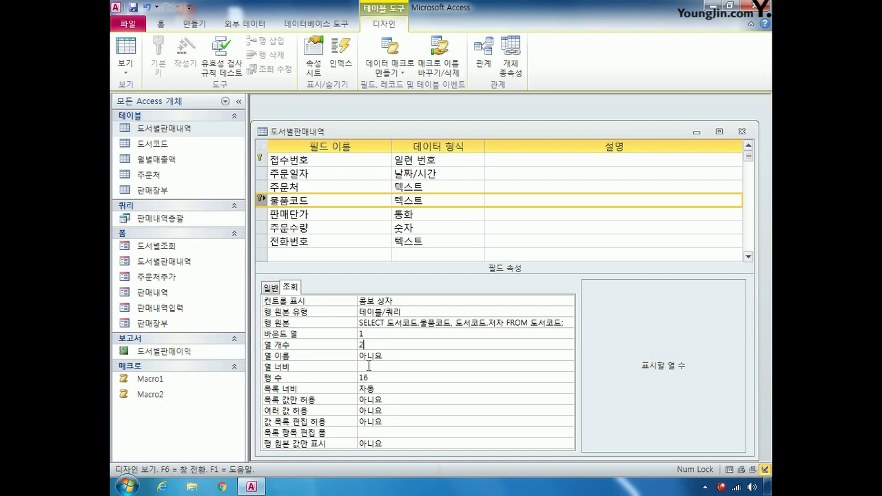
left_click(368, 365)
type("3;1.501cm")
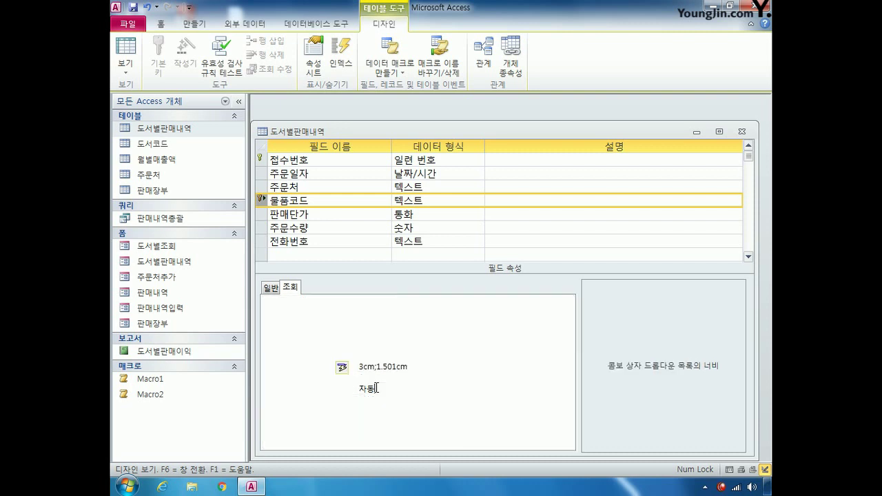
Set the 물품코드 lookup's list width to 6 cm.
left_click(377, 389)
type("6")
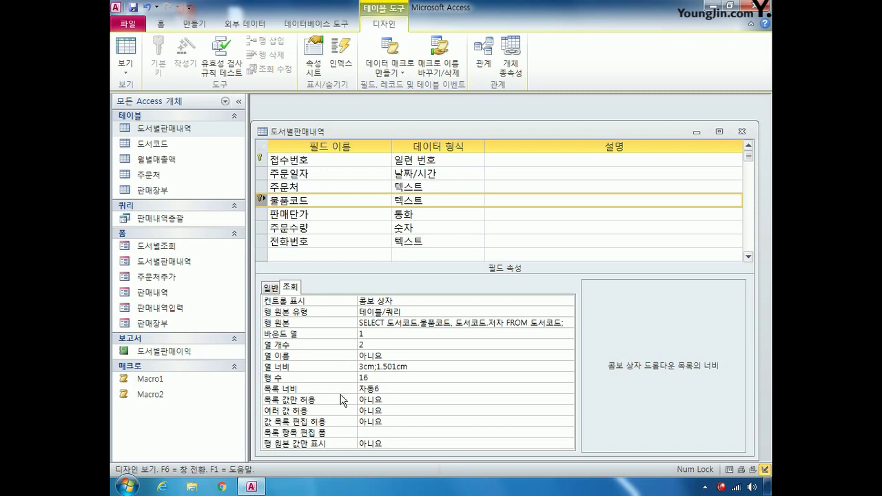
left_click(368, 379)
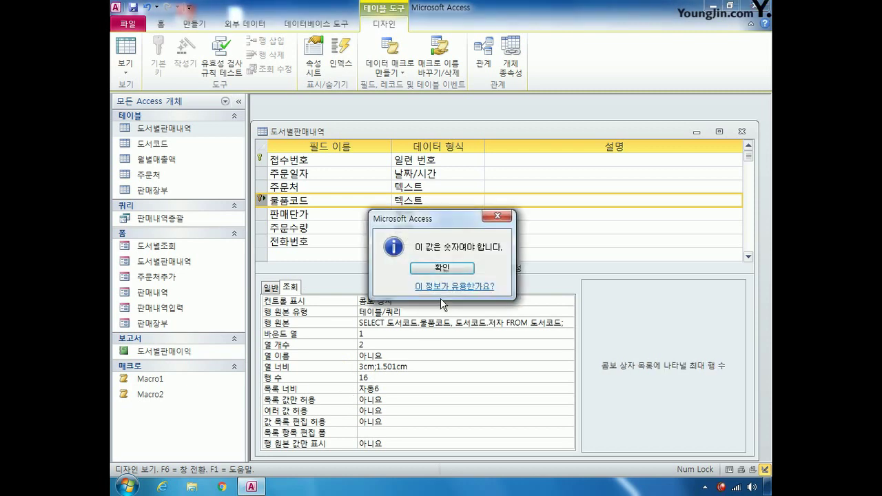
left_click(441, 267)
left_click_drag(374, 389, 339, 387)
key("Delete")
Set the 물품코드 lookup's number of list rows to 5, then close the table and save its design changes.
left_click(377, 378)
left_click(334, 378)
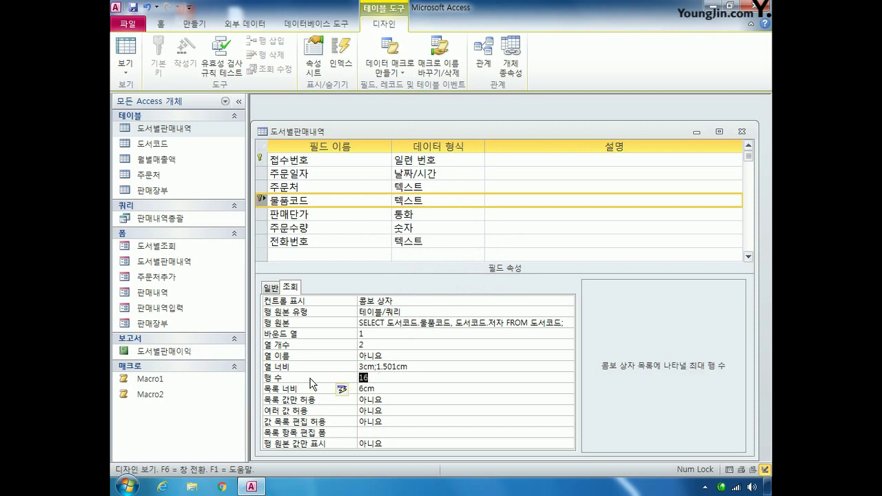
type("5")
left_click(742, 131)
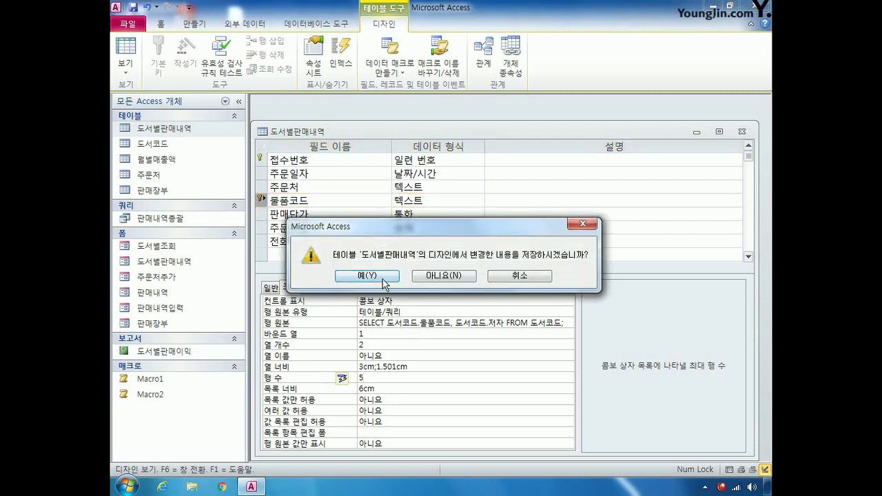
left_click(404, 289)
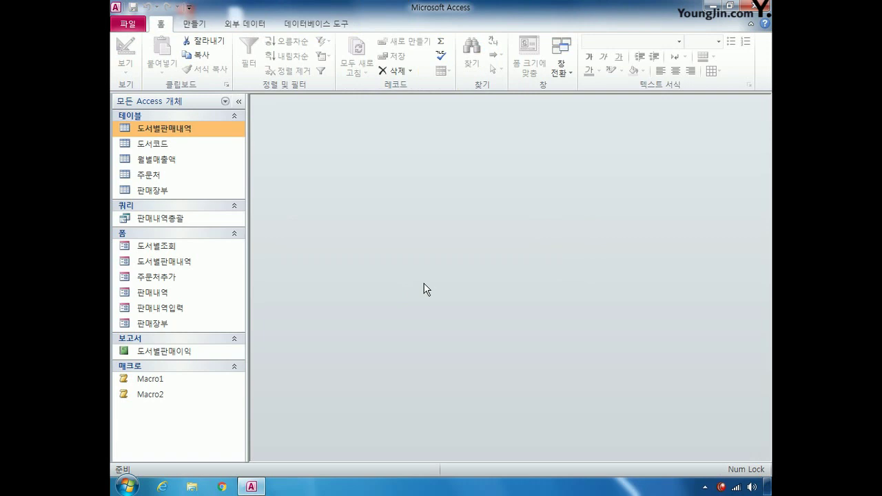
Open the 판매내역입력 form in Design view and reposition its window.
right_click(169, 293)
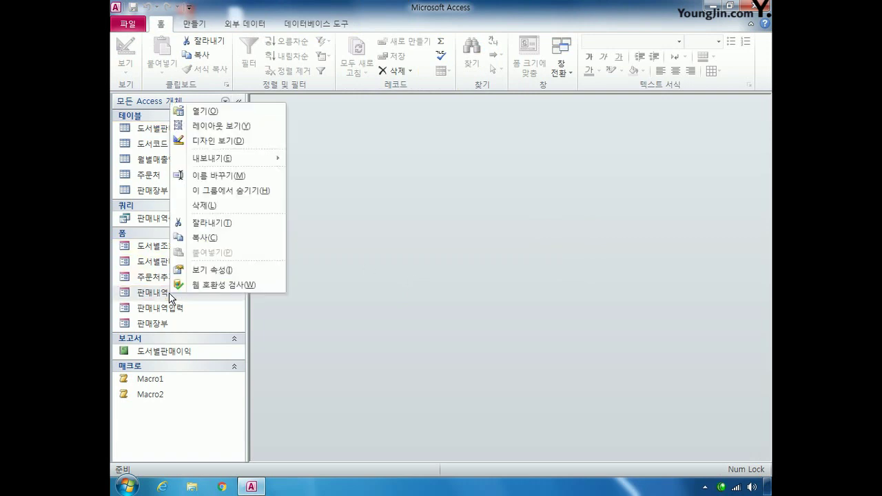
right_click(176, 307)
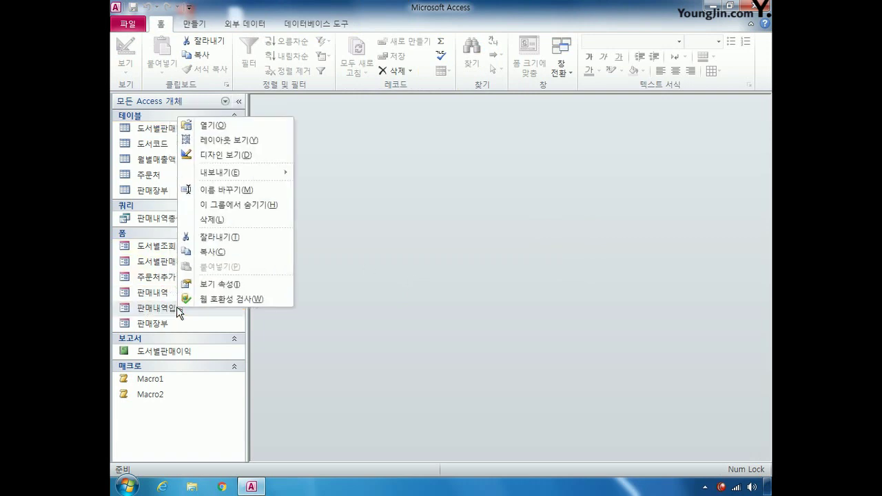
left_click(217, 154)
left_click_drag(439, 134, 403, 117)
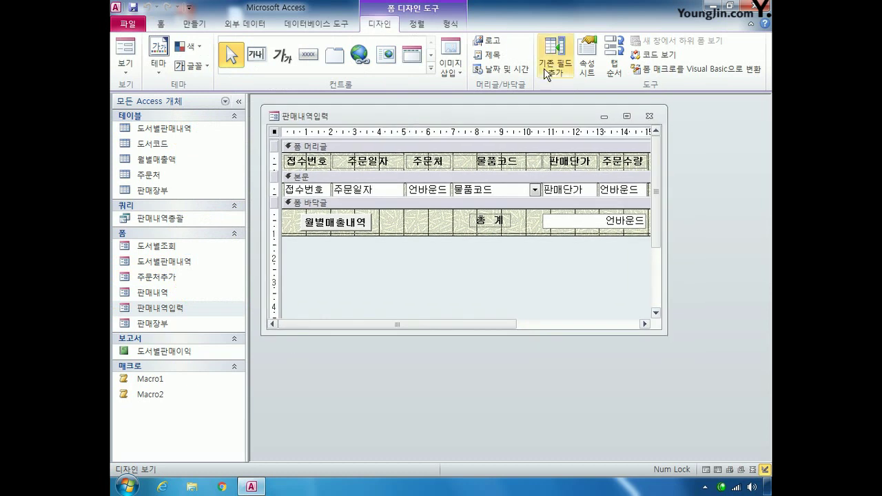
Show the form's properties and set its 기본 보기 to 연속 폼.
left_click(592, 64)
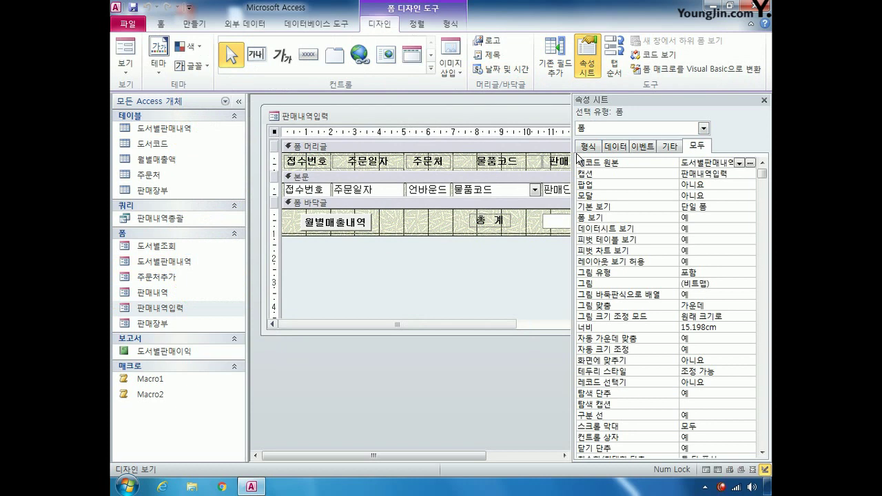
left_click(731, 205)
left_click(751, 207)
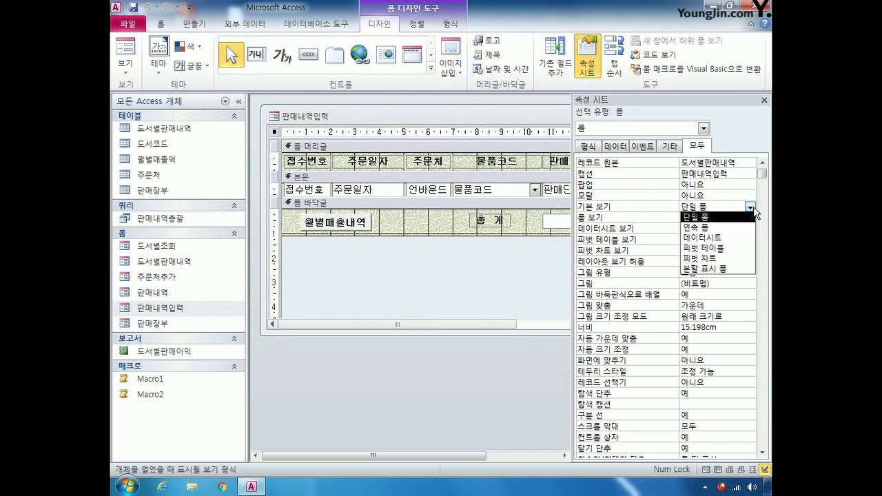
left_click(734, 228)
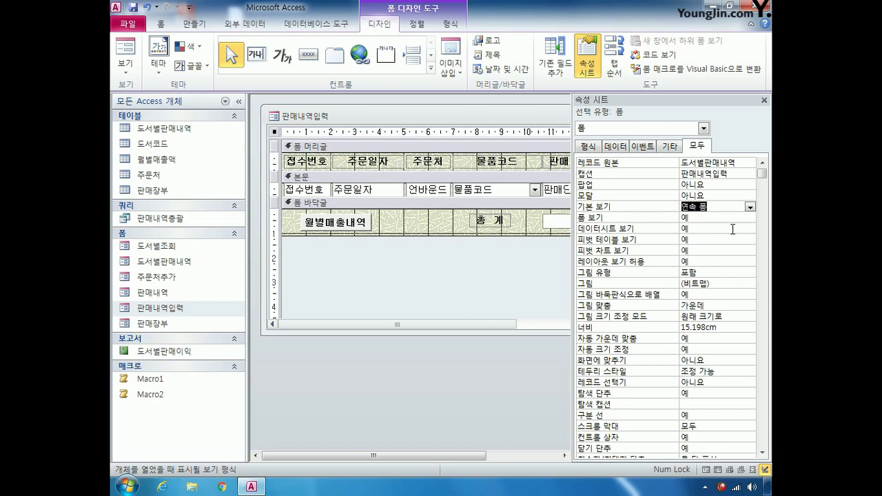
Set the form's 탐색 단추 property to 아니요 and its 레코드 선택기 property to 예.
left_click(706, 397)
left_click(751, 394)
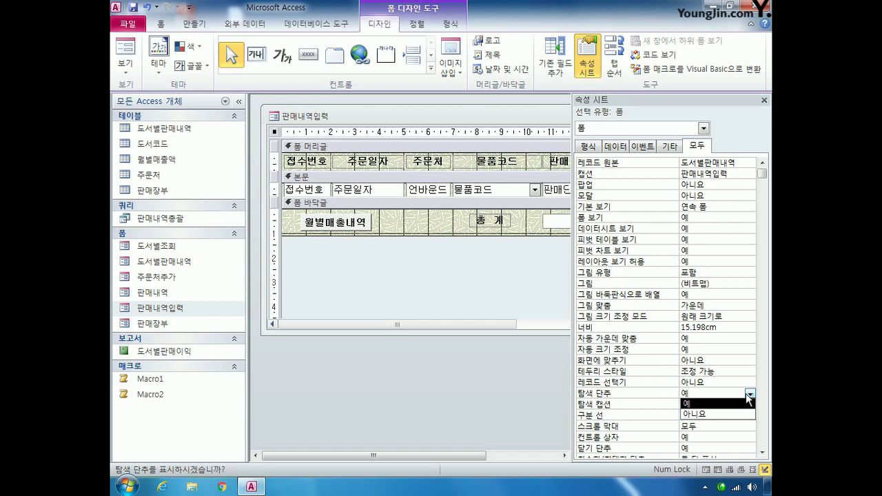
left_click(717, 413)
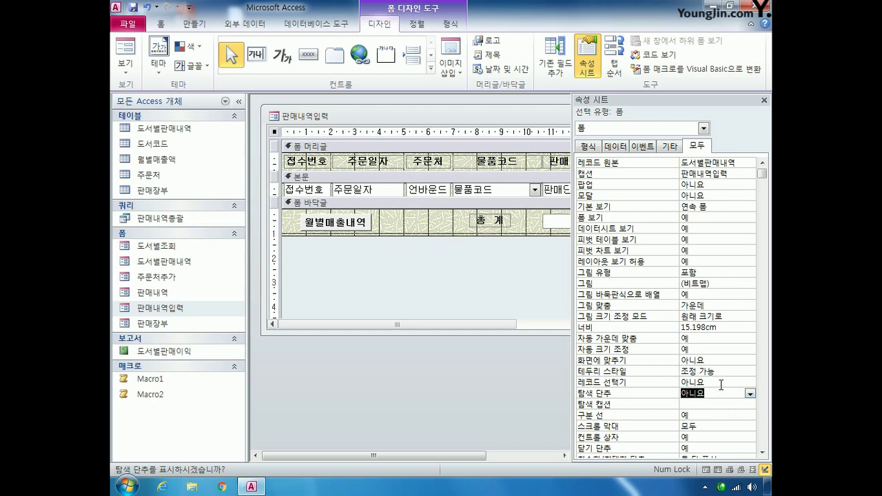
left_click(721, 380)
left_click(750, 382)
left_click(732, 393)
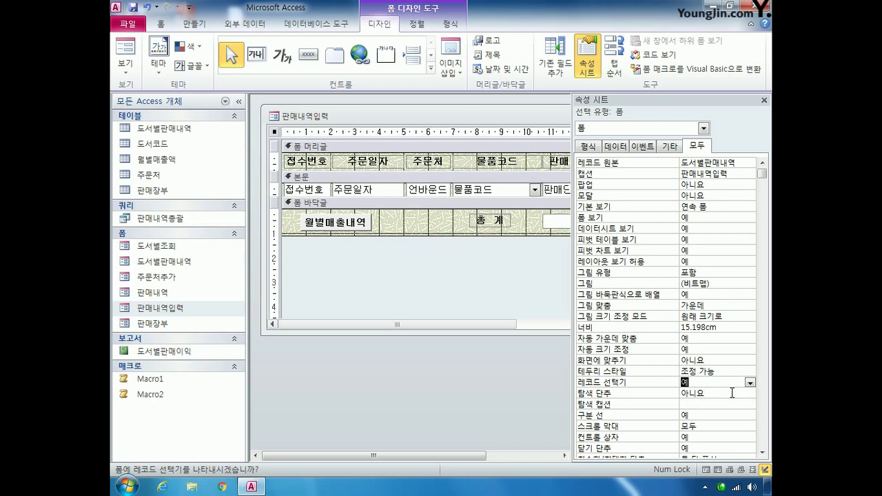
Bind the txt주문처 text box to the 주문처 field through its 컨트롤 원본 property.
left_click(704, 129)
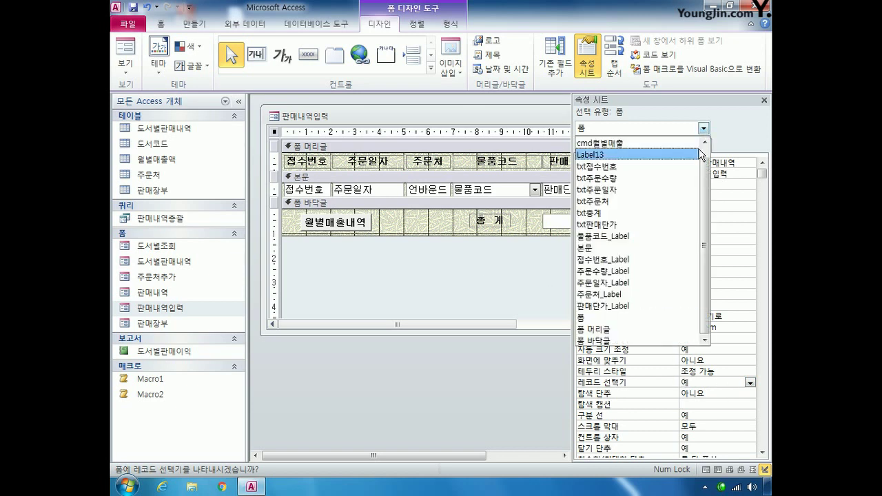
left_click(652, 201)
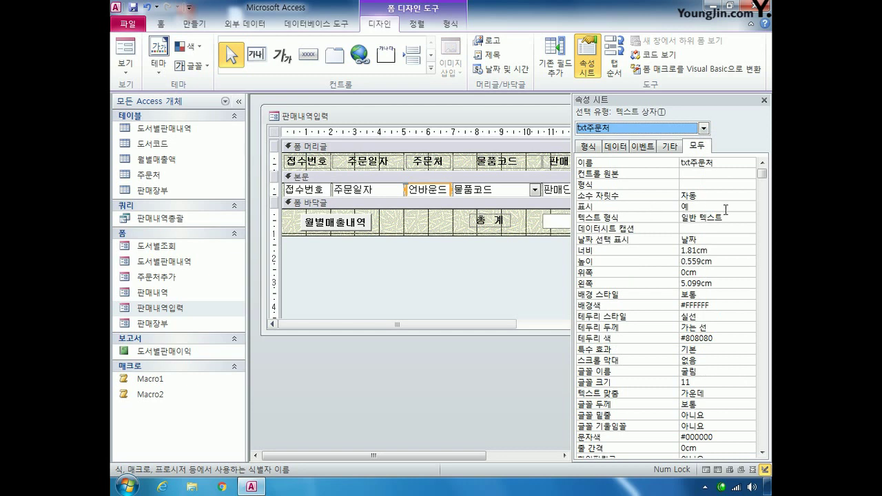
left_click(740, 176)
left_click(742, 178)
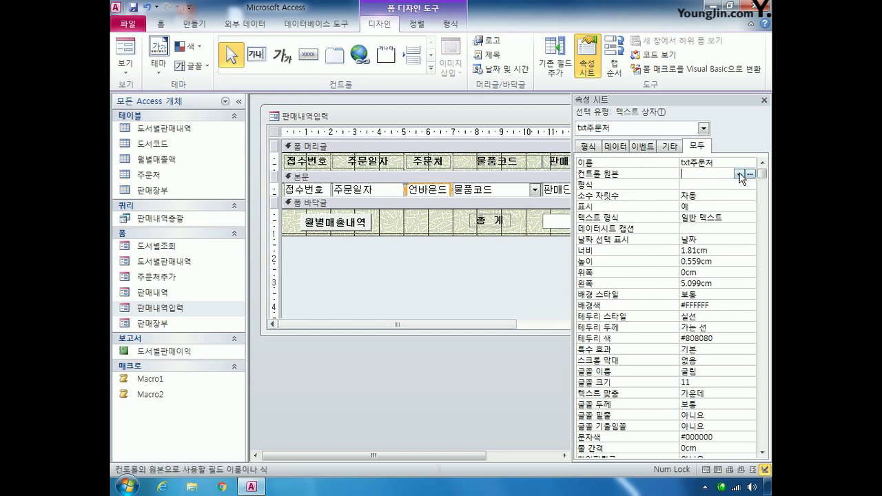
left_click(742, 178)
left_click(720, 206)
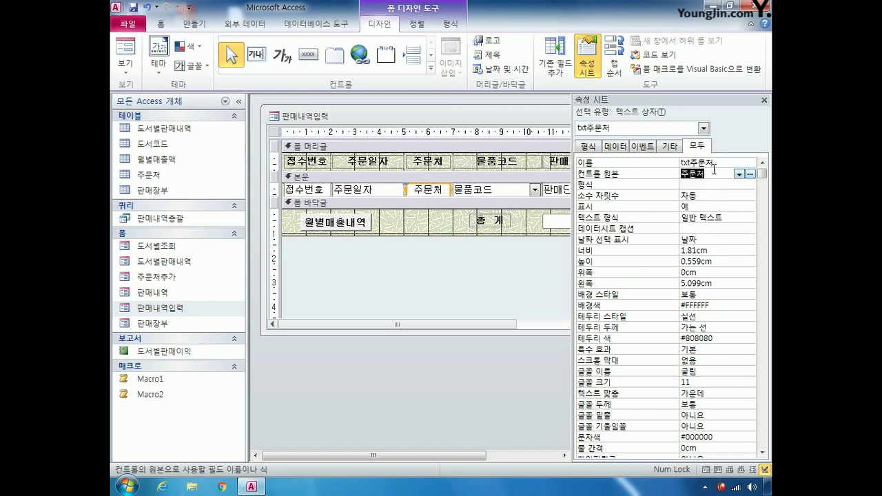
Bind the txt주문수량 text box to the 주문수량 field through its 컨트롤 원본 property.
left_click(704, 128)
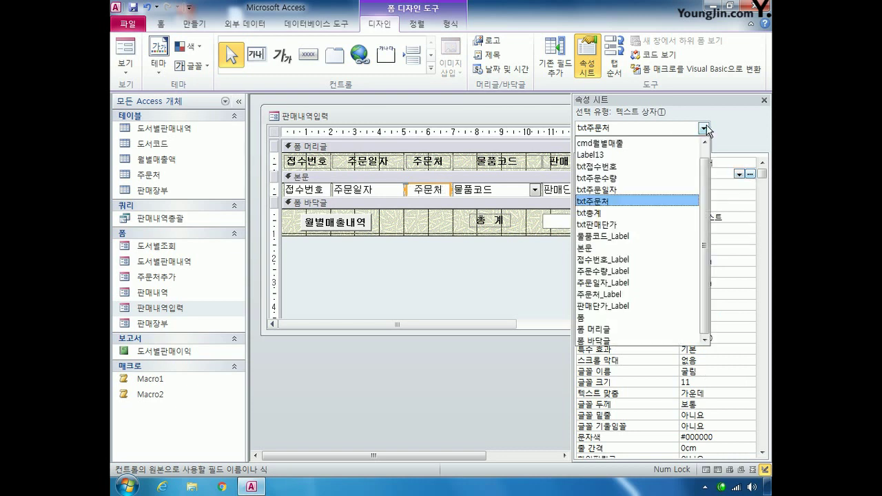
left_click(664, 178)
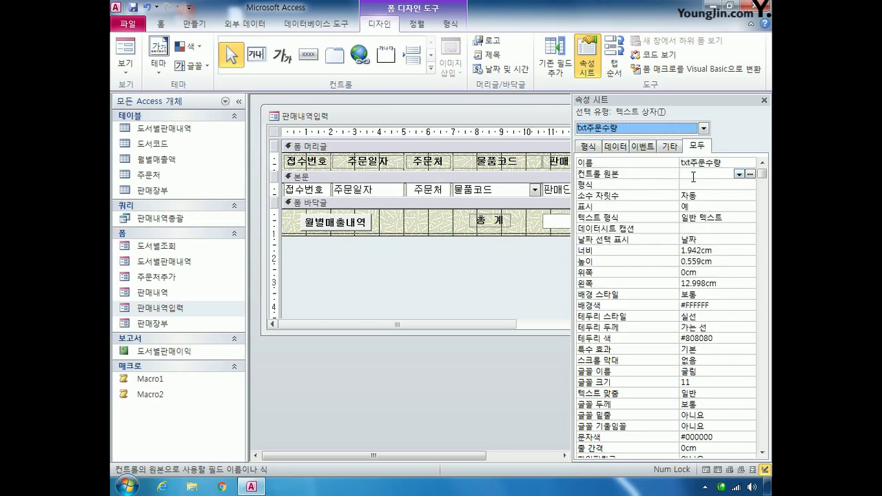
left_click(739, 175)
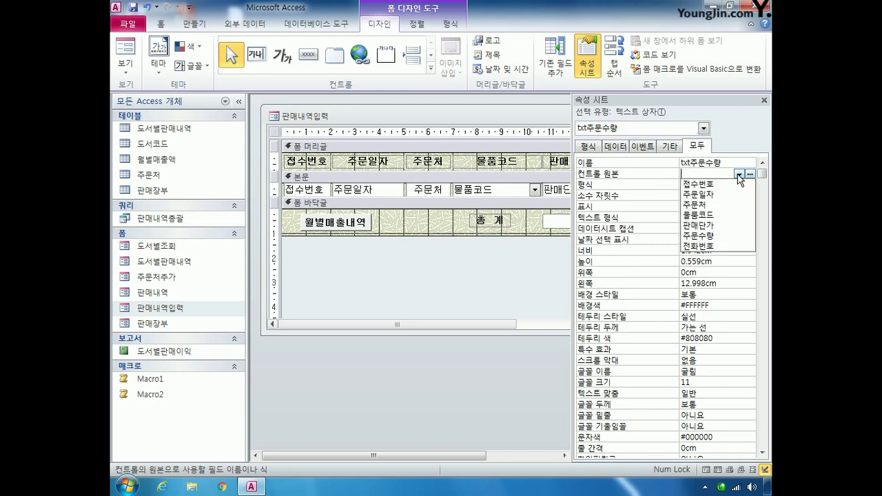
left_click(721, 235)
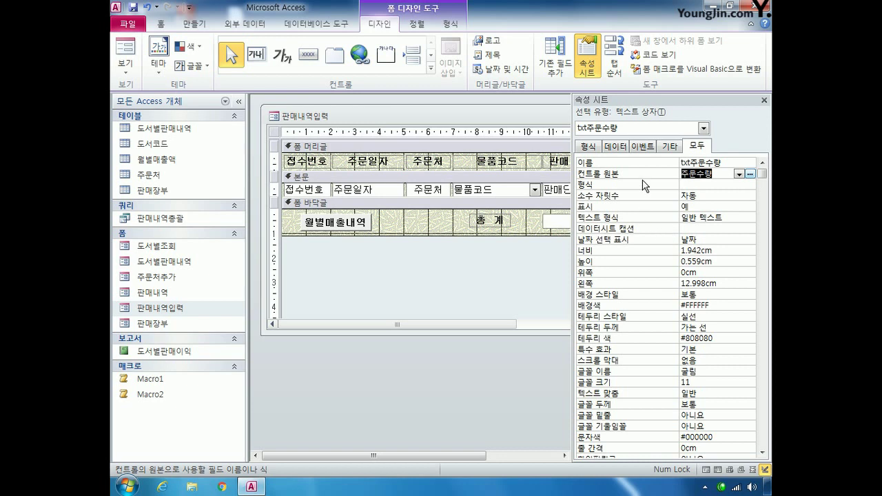
Set the 컨트롤 원본 property of the txt총계 text box to =sum([판매단가]*[주문수량]).
left_click(704, 128)
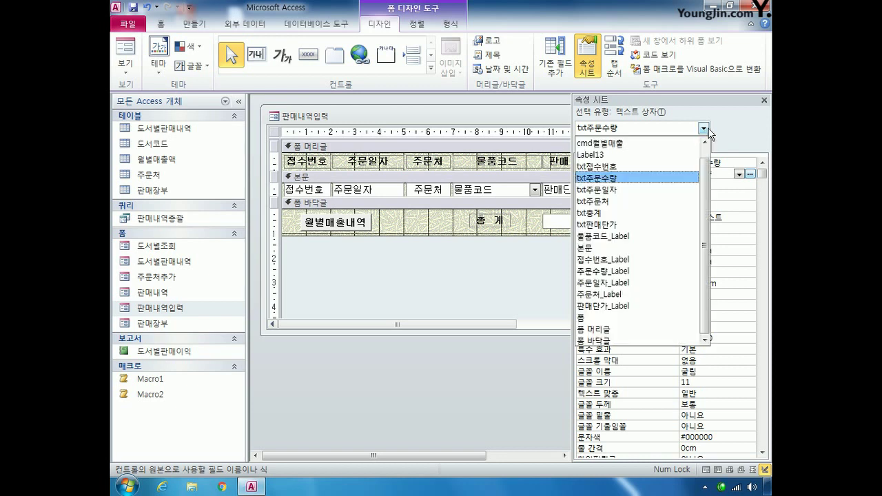
left_click(625, 213)
right_click(689, 173)
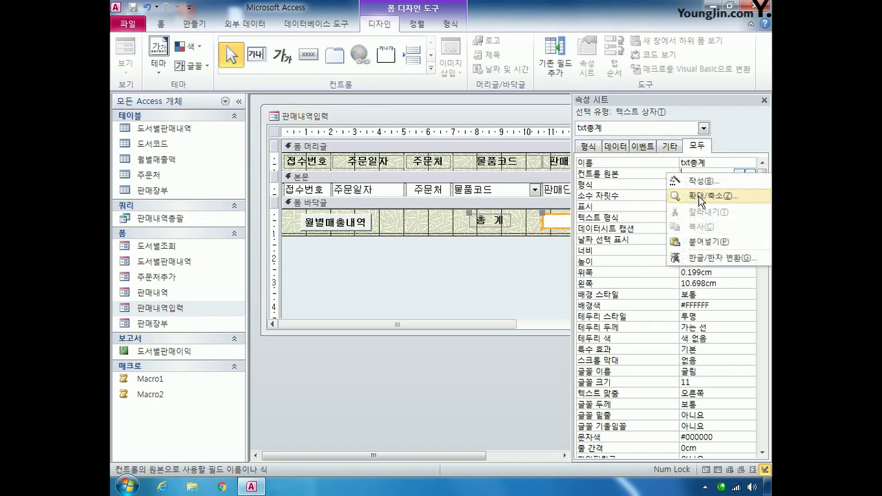
left_click(697, 194)
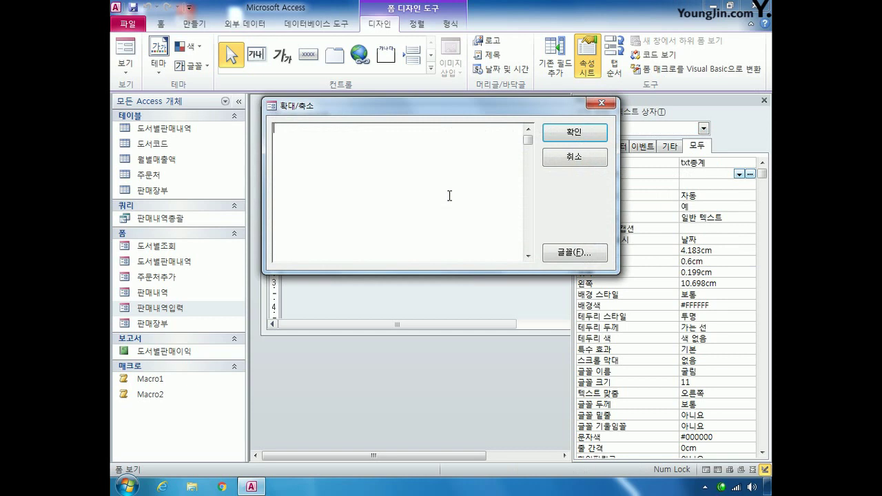
type("=")
type("sum")
type("()")
type("[]*[]")
key("Left")
key("Left")
key("Left")
key("Left")
type("편매단가")
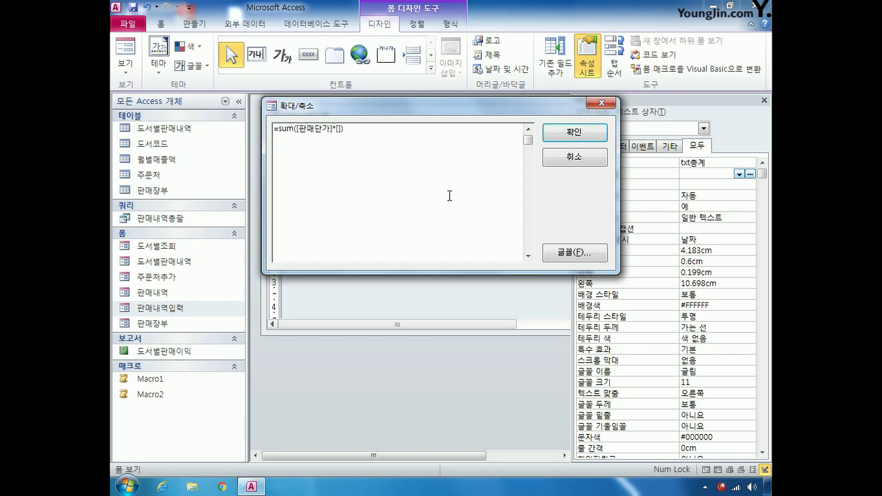
type("주문수량")
key("Return")
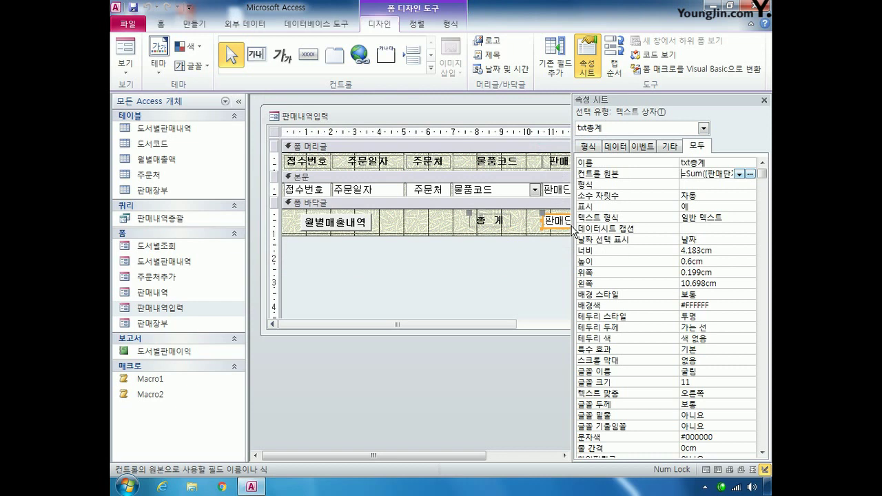
Set the 형식 property of the txt총계 text box to ₩₩#,##0.
left_click(705, 183)
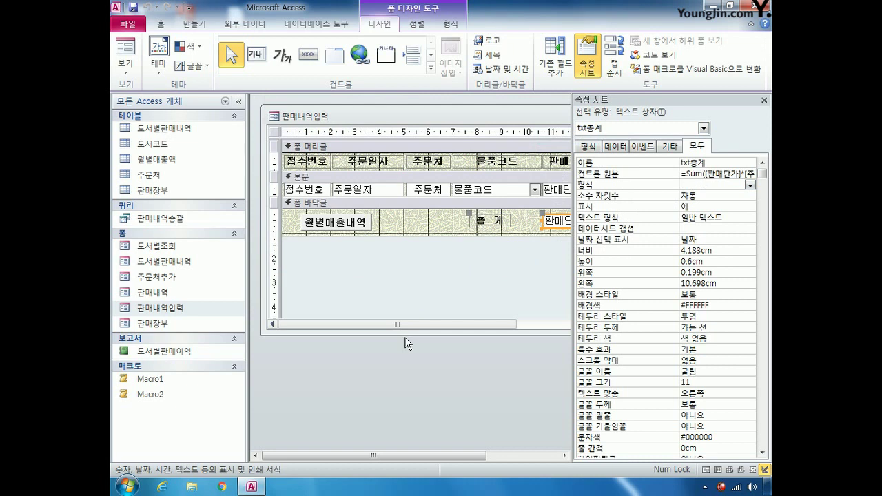
type("ㅆ")
right_click(692, 185)
left_click(710, 206)
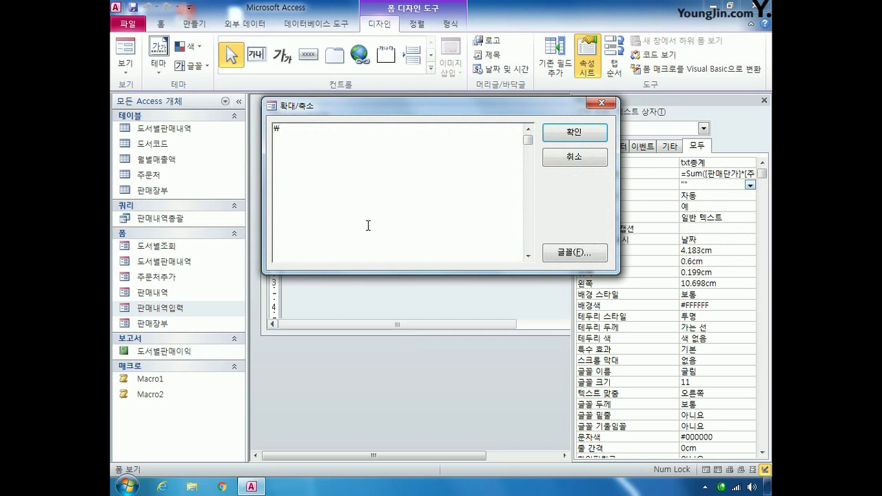
type("#")
type(",#")
type("#")
type("0")
type("₩₩")
left_click(569, 138)
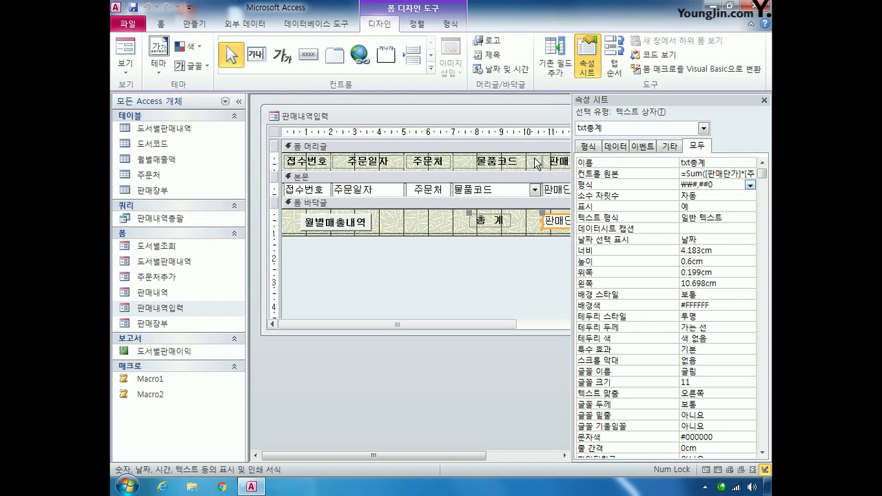
Set the 형식 property of the txt주문일자 text box to yy년 mm월 dd일.
left_click(704, 129)
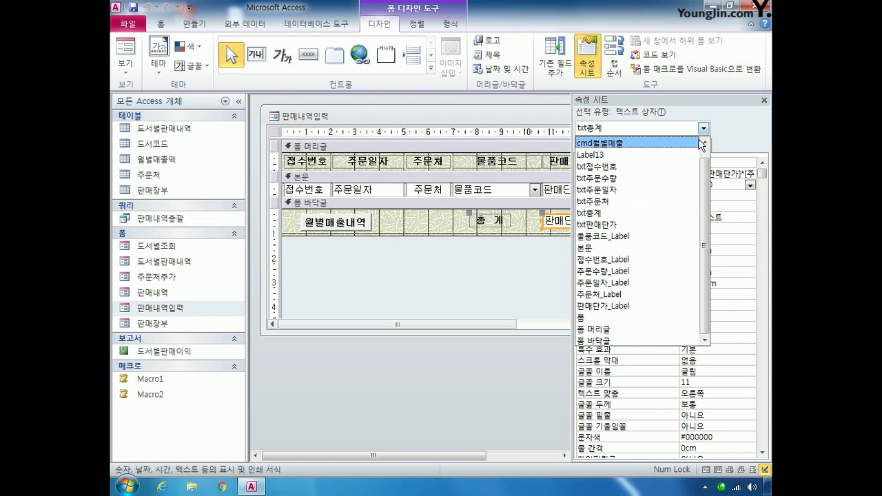
left_click(645, 190)
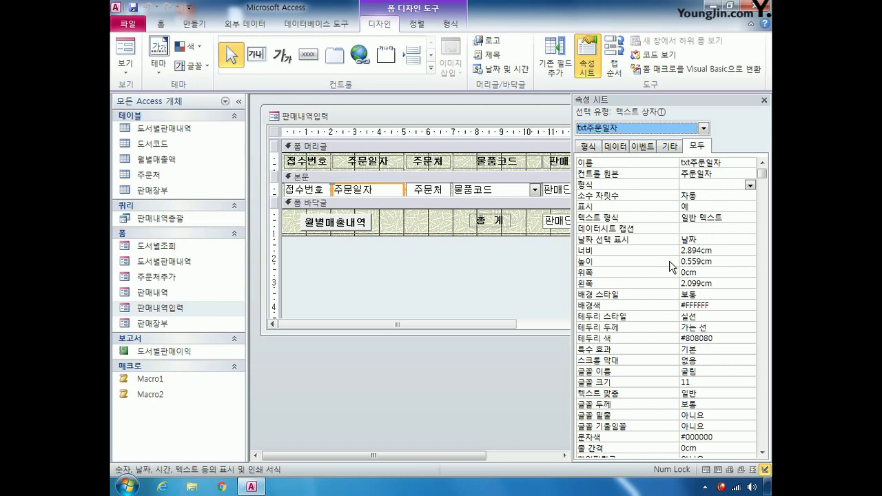
left_click(696, 185)
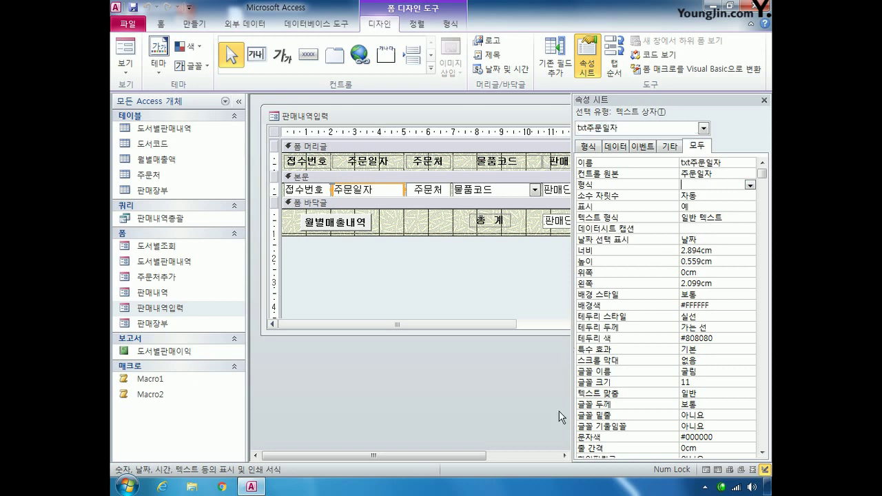
type("yyㅛ년 mmㅇ월 dd이ㄹ")
Set the 본문 section's tab order to txt접수번호, txt주문일자, txt주문처, cmb물품코드, txt판매단가, txt주문수량.
left_click(278, 136)
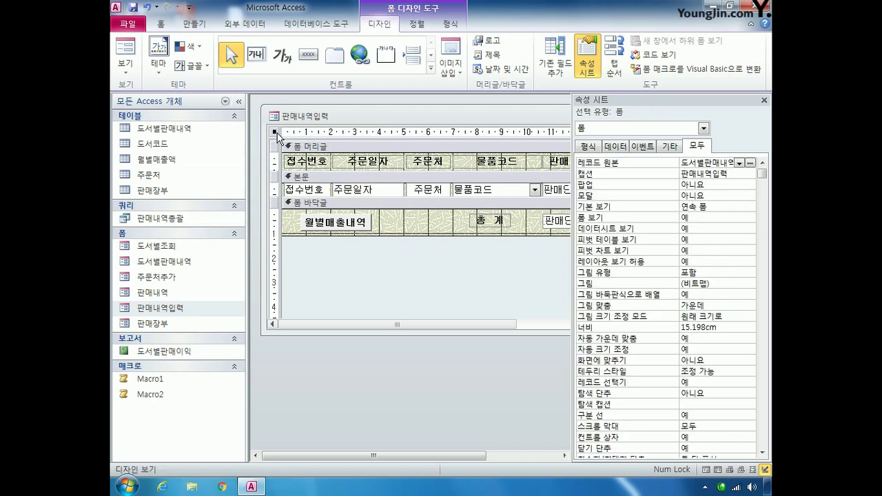
right_click(277, 136)
left_click(328, 249)
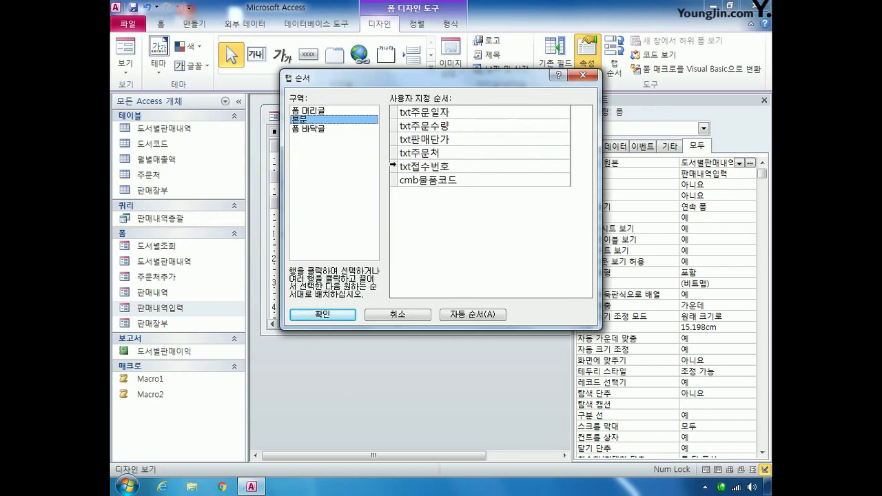
left_click(393, 167)
left_click_drag(393, 167, 395, 120)
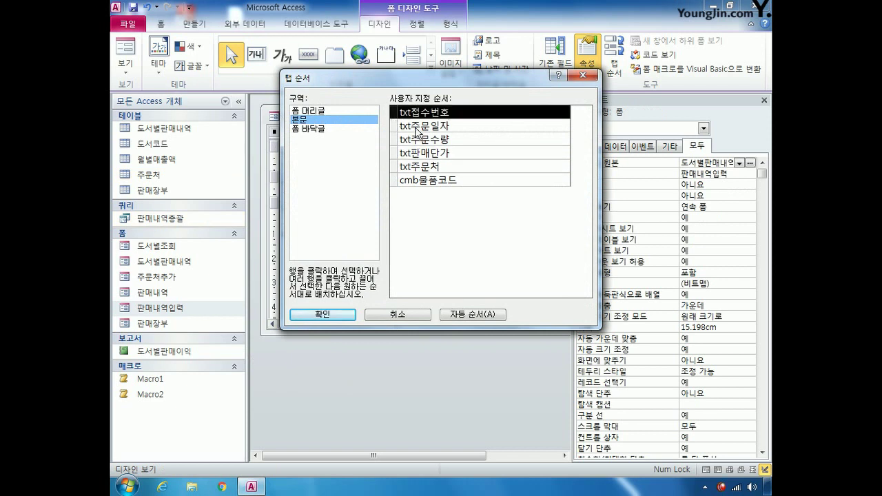
left_click(396, 166)
left_click_drag(396, 166, 395, 142)
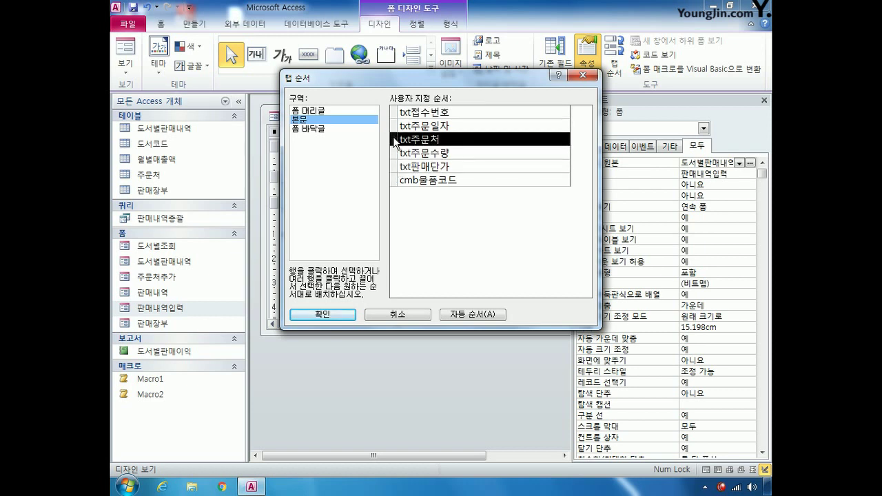
left_click(395, 180)
mouse_move(395, 180)
left_mouse_down()
mouse_move(396, 161)
mouse_move(396, 170)
left_mouse_up()
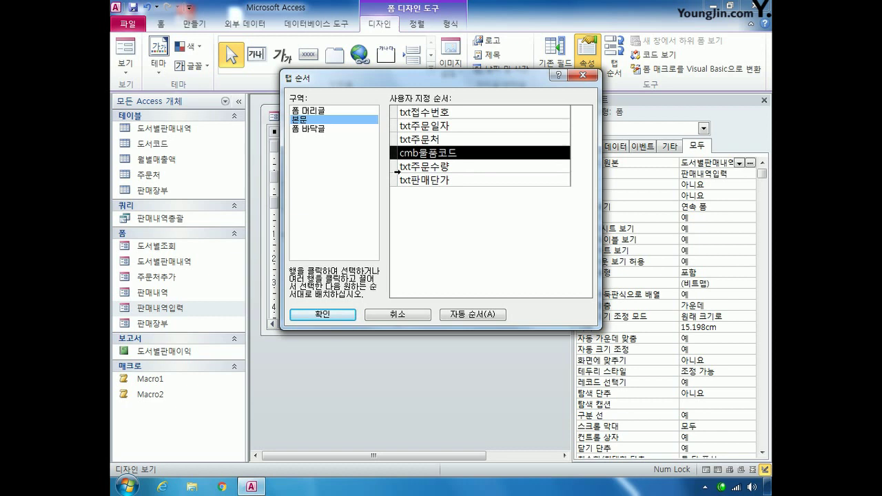
left_click(396, 180)
left_click_drag(397, 179, 394, 171)
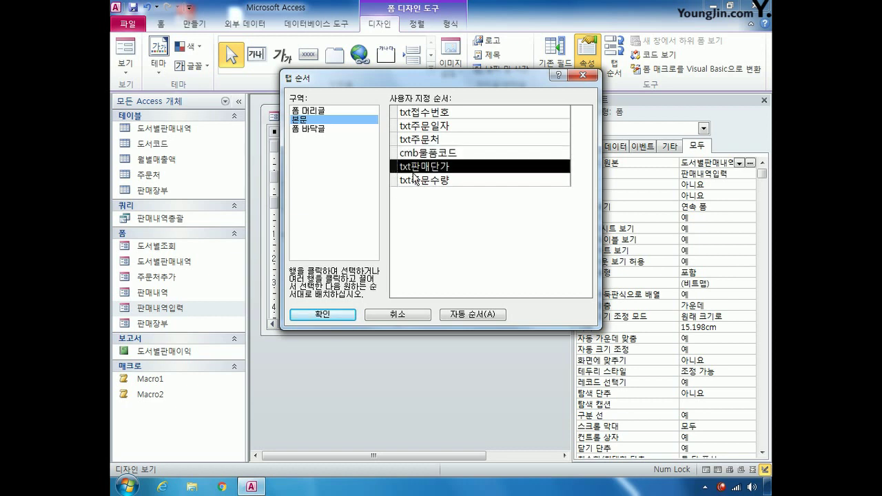
left_click(324, 314)
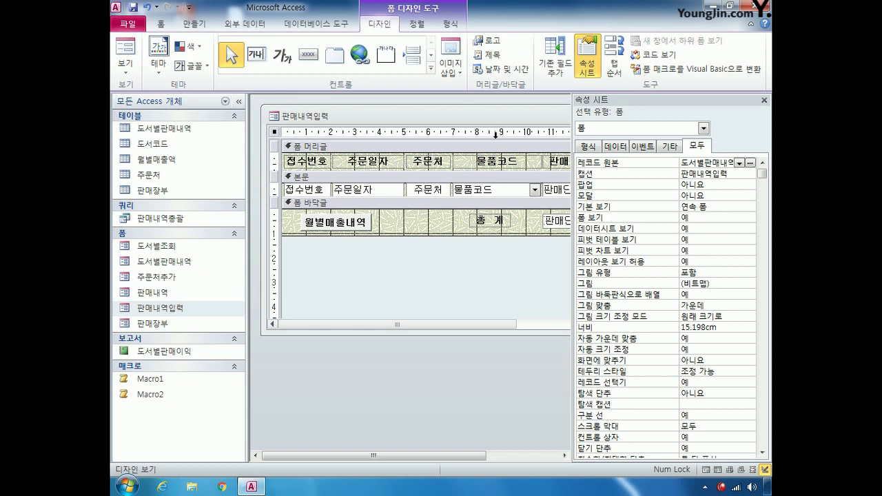
Open the query builder for the 행 원본 property of the cmb물품코드 combo box.
left_click(704, 128)
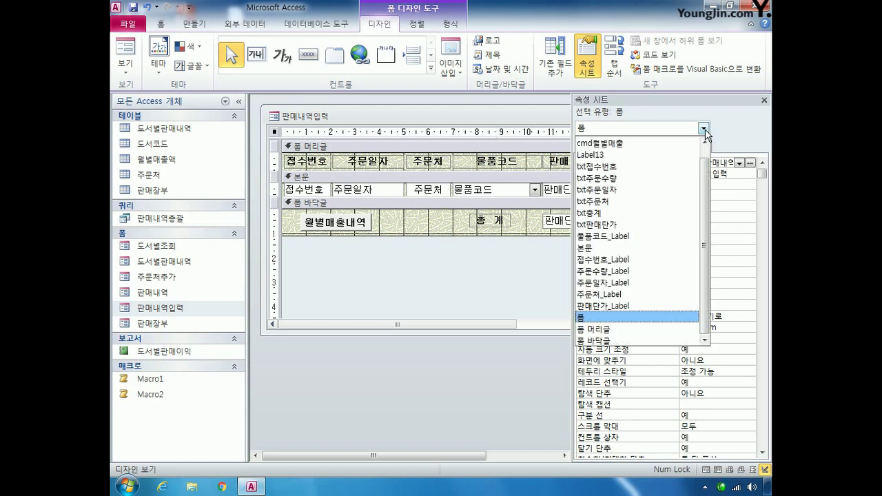
scroll(707, 185, "up", 1)
left_click(664, 142)
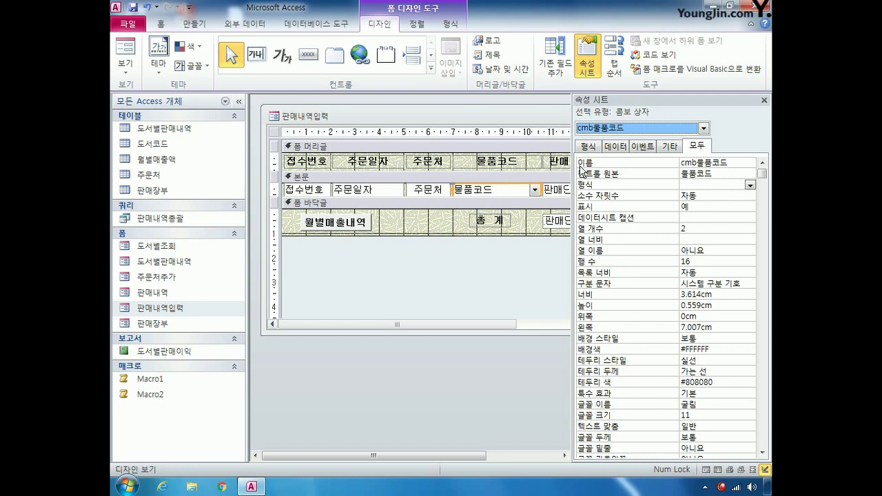
left_click(617, 146)
left_click(710, 173)
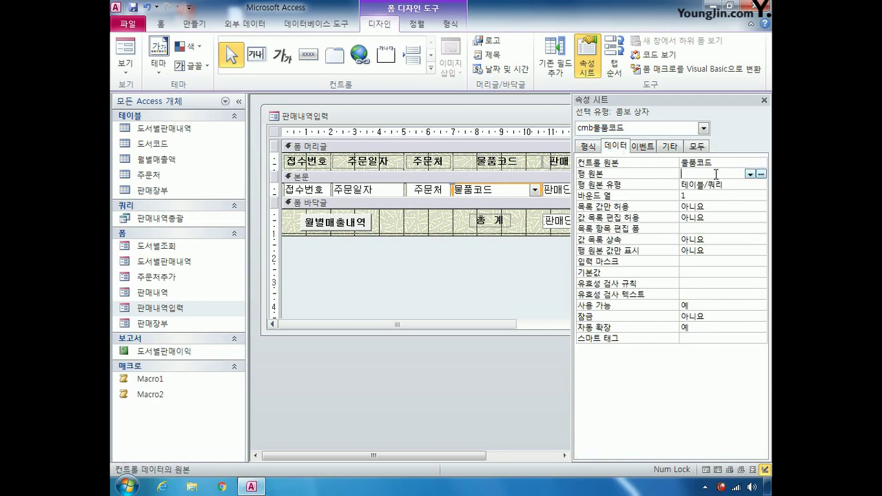
left_click(761, 173)
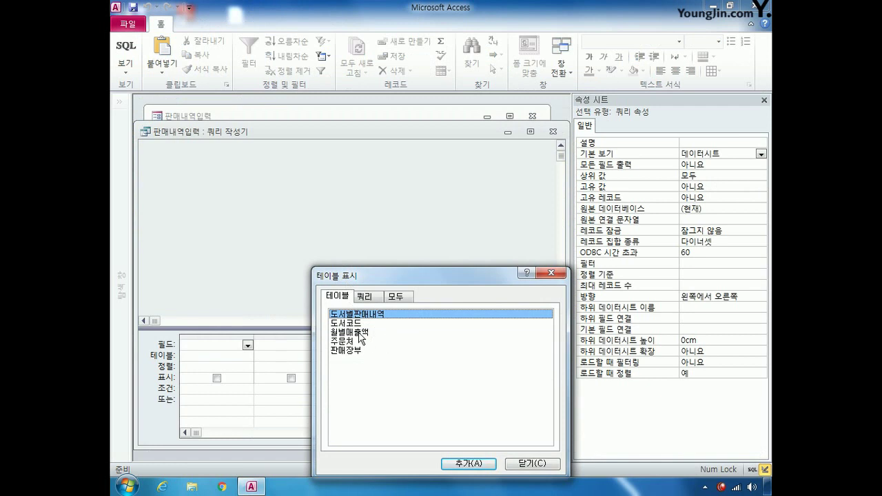
Build the row source query from the 도서코드 table with the 물품코드 and 도서명 fields, and save it to the property.
double_click(355, 323)
left_click(532, 464)
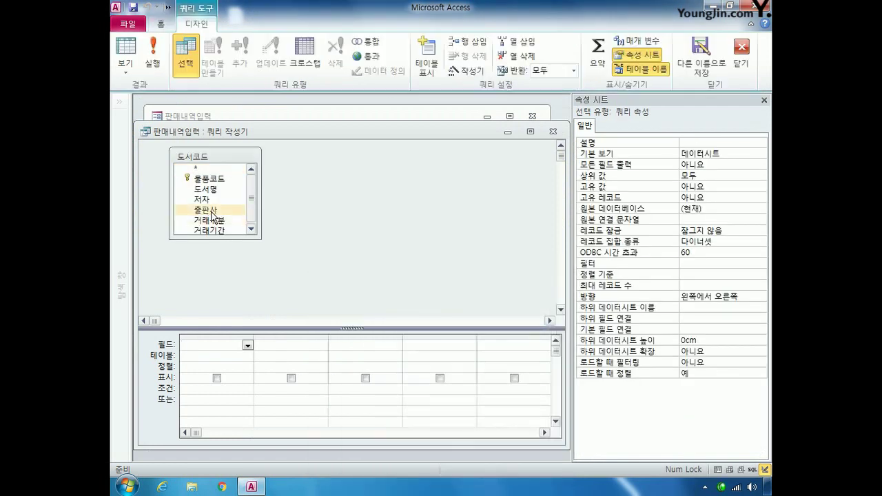
double_click(210, 179)
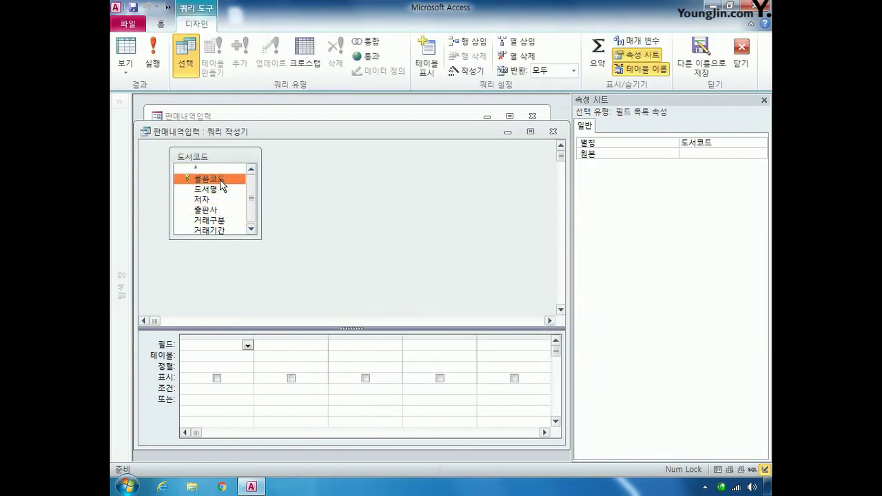
double_click(206, 189)
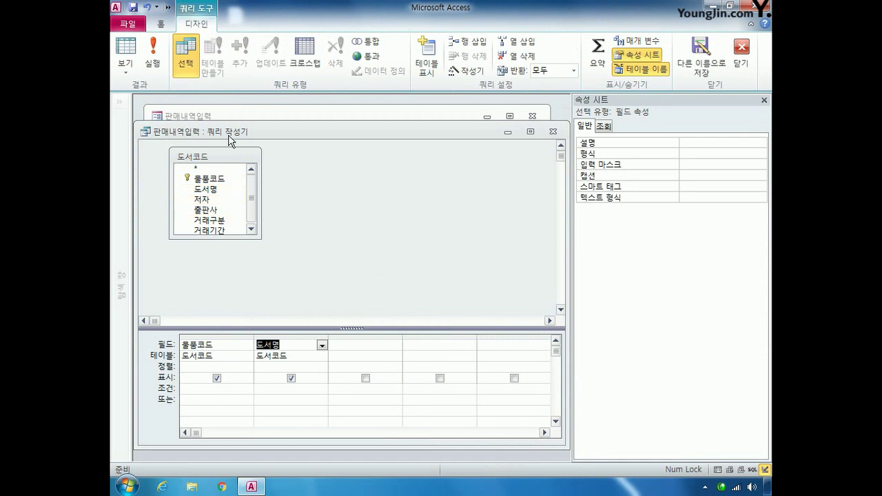
left_click(553, 131)
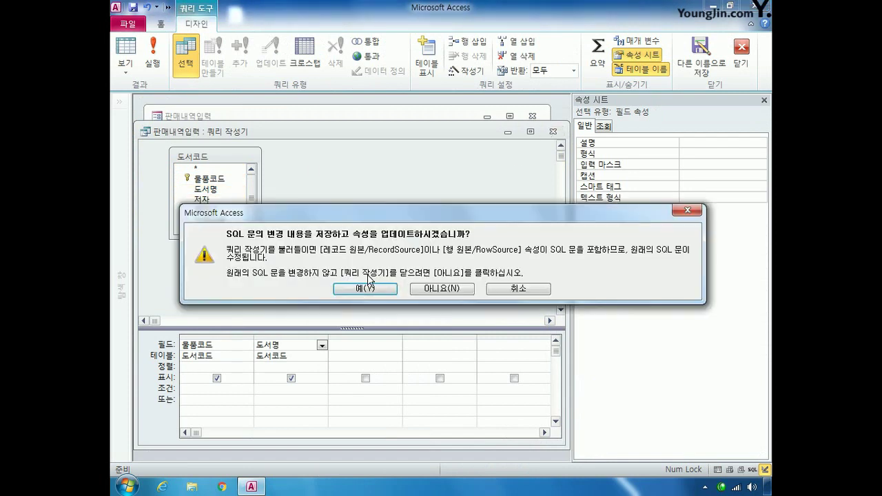
left_click(364, 285)
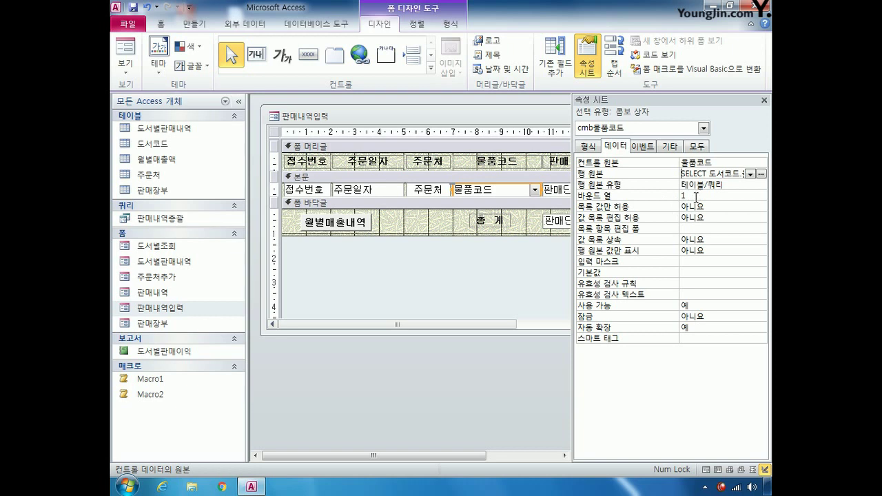
Set the 목록 값만 허용 property of the cmb물품코드 combo box to 예.
left_click(592, 146)
left_click(687, 207)
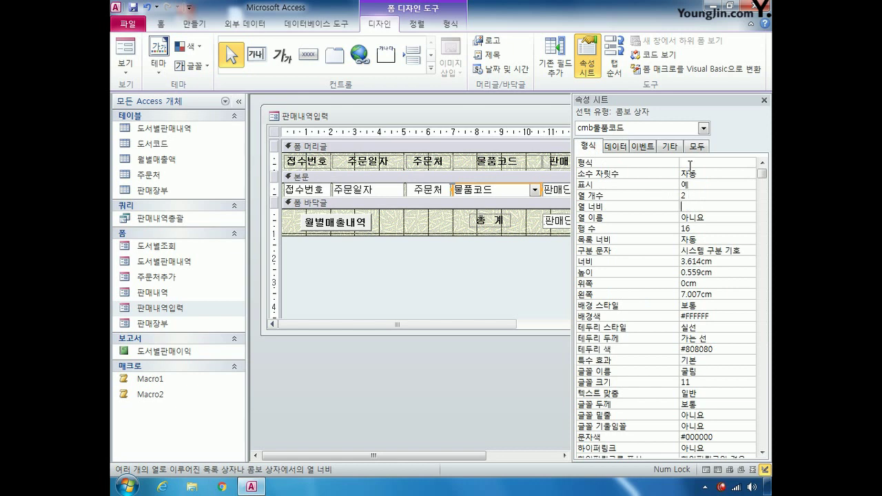
left_click(620, 147)
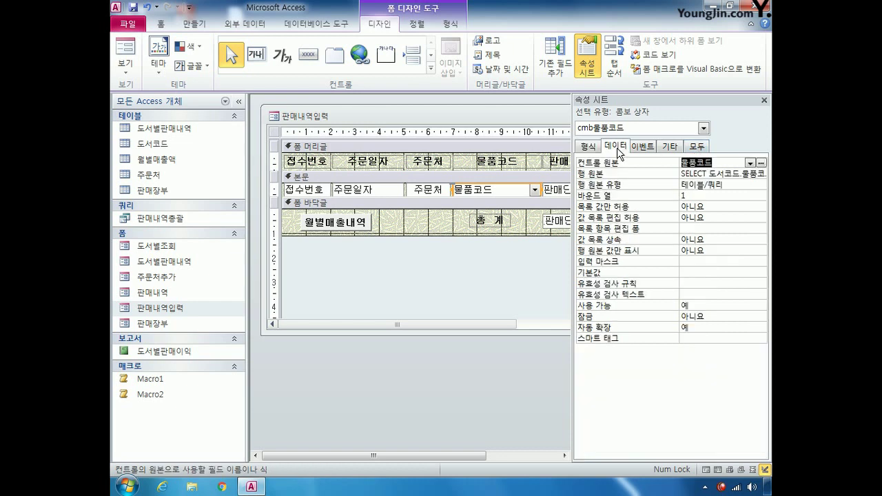
left_click(691, 196)
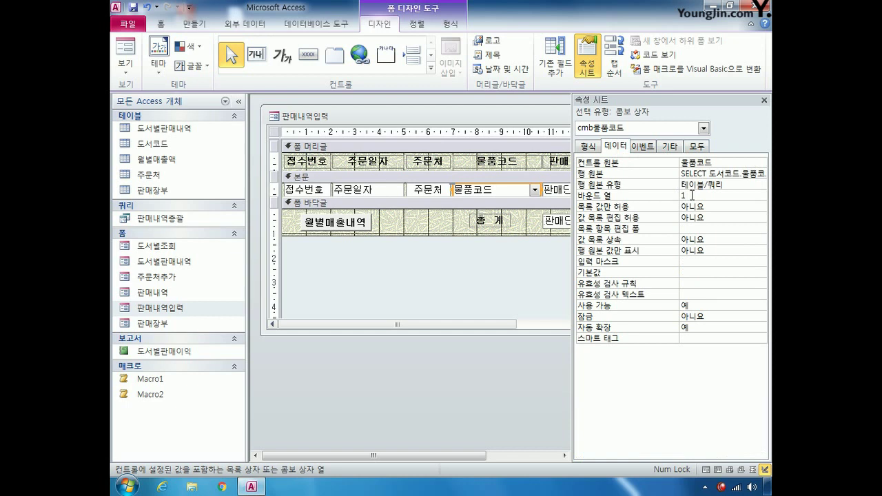
left_click(707, 207)
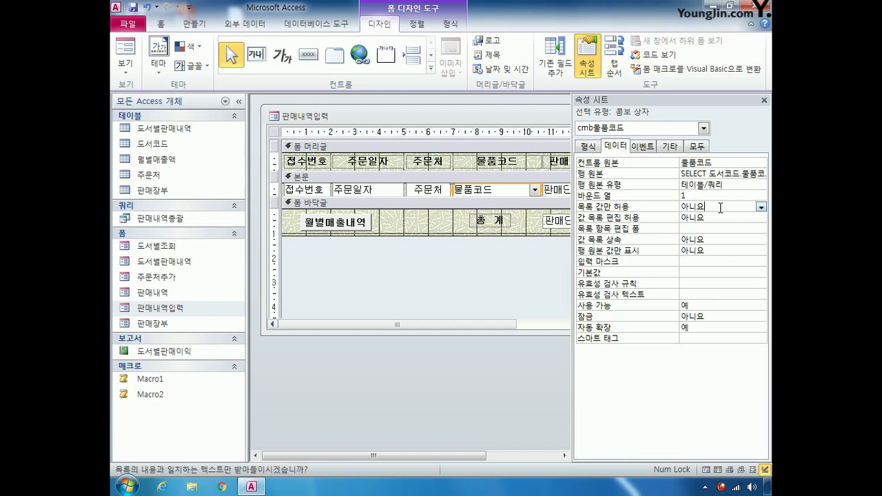
left_click(762, 207)
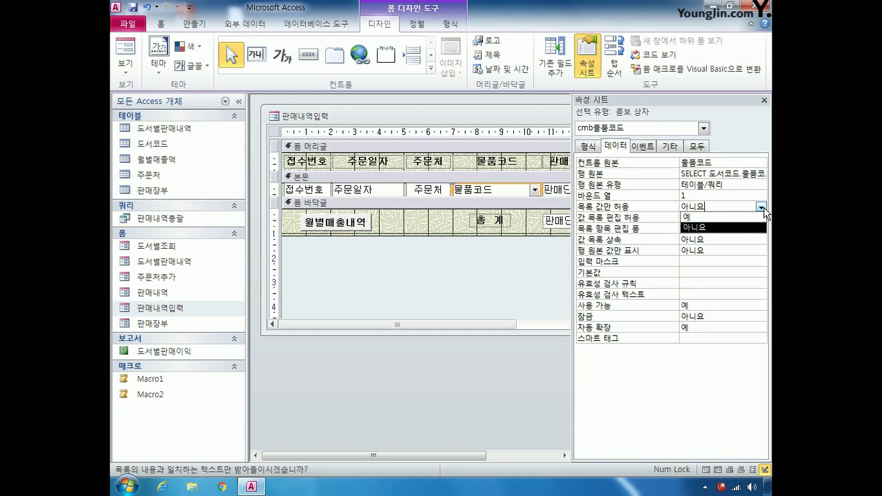
left_click(745, 216)
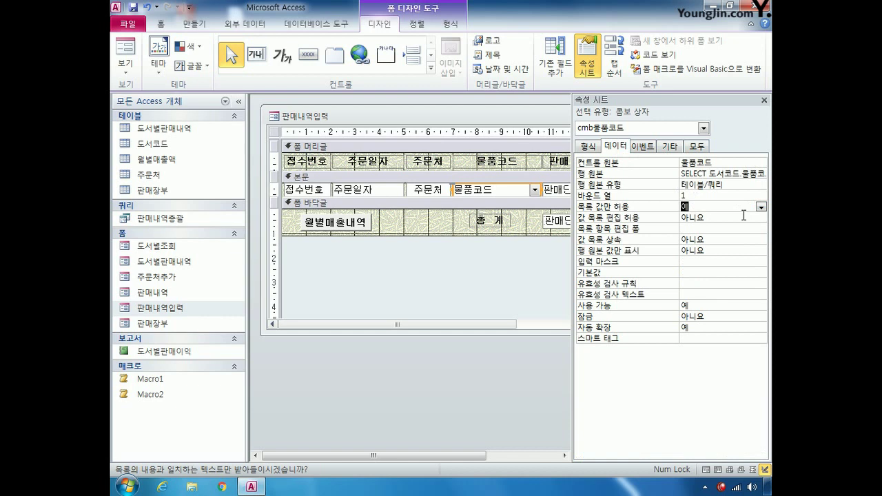
Set the 열 너비 property of the cmb물품코드 combo box to 0cm to hide its first column.
left_click(588, 147)
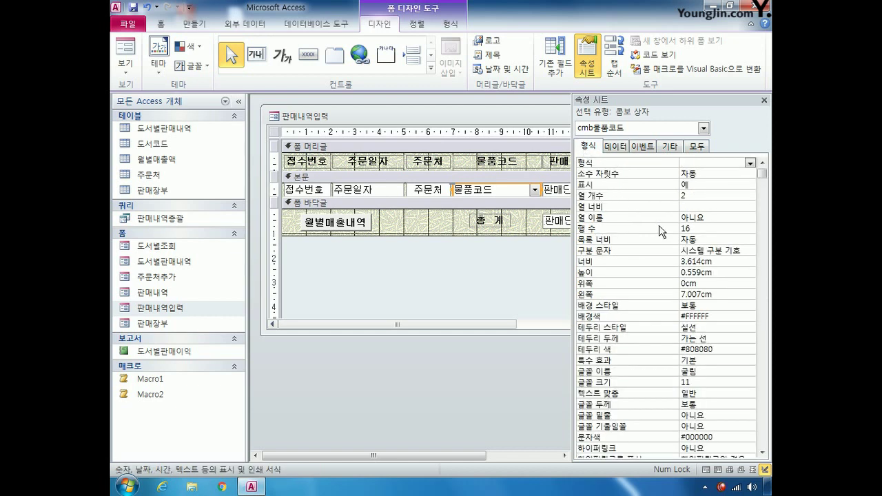
left_click(691, 206)
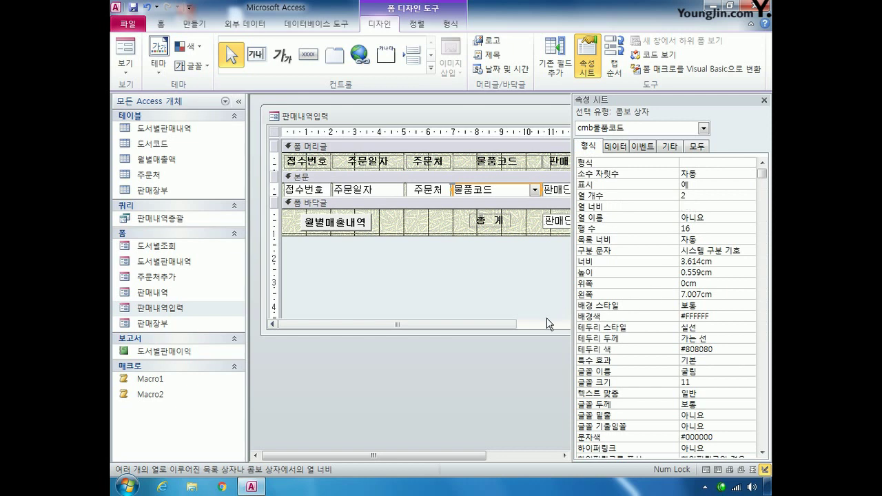
type("1;1")
key("BackSpace")
key("shift+Left")
type("0")
left_click(697, 228)
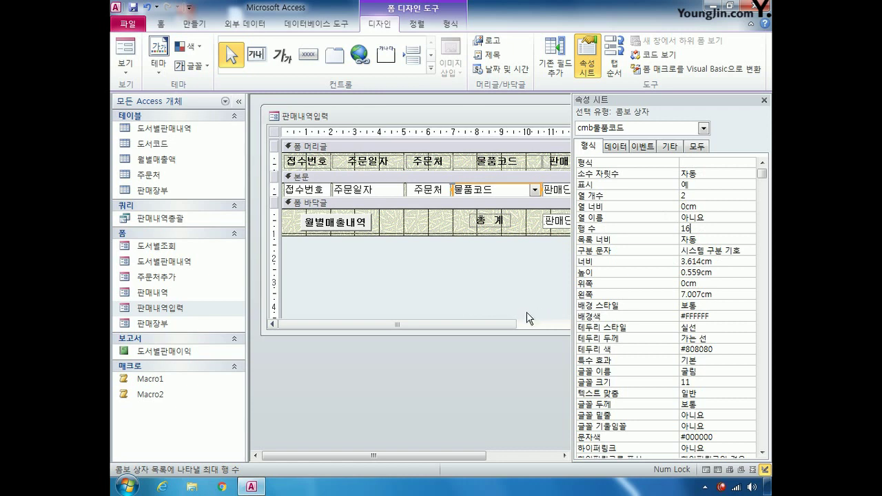
Save and close the 판매내역입력 form and open the 판매내역 form in design view.
left_click_drag(534, 110, 262, 112)
left_click(378, 117)
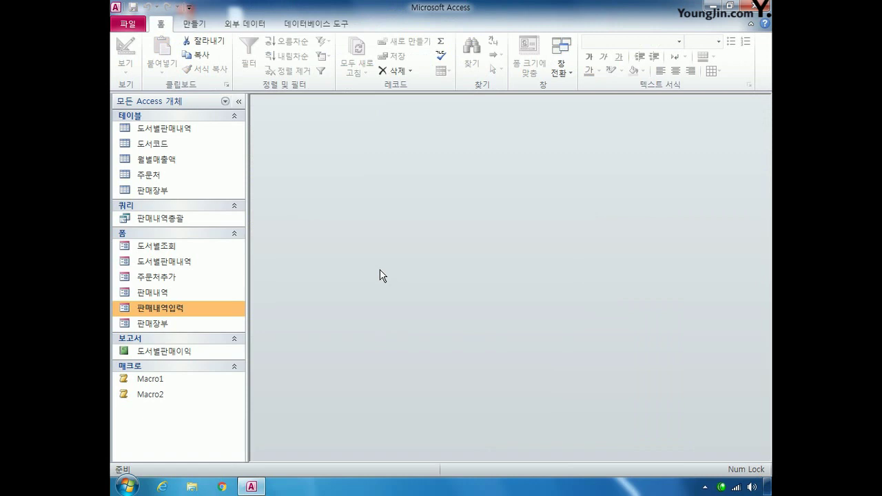
right_click(164, 292)
left_click(217, 140)
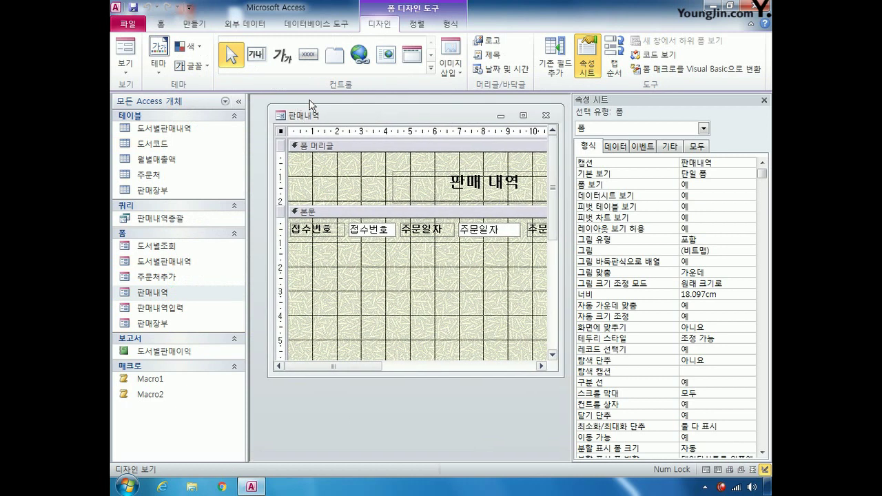
Insert a subform about 8.4 cm by 3.8 cm in the 본문 section, based on the existing 판매내역입력 form.
left_click(432, 70)
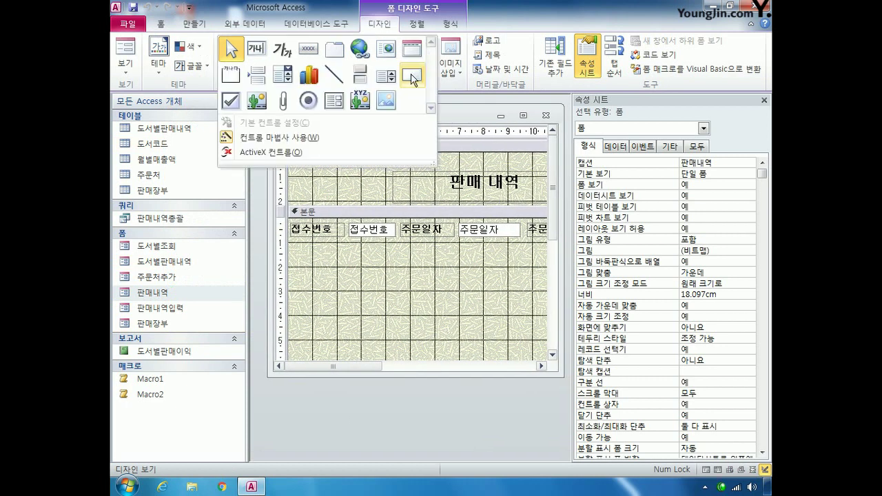
left_click(335, 98)
left_click_drag(306, 255, 510, 345)
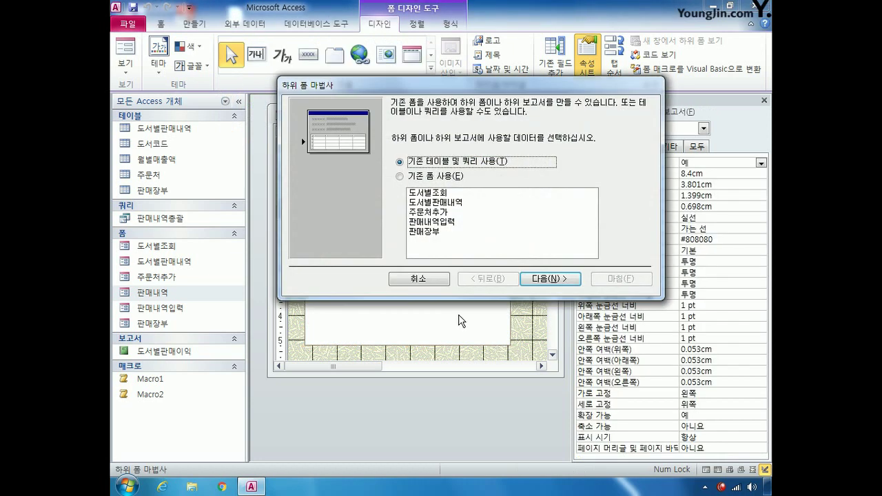
left_click(427, 178)
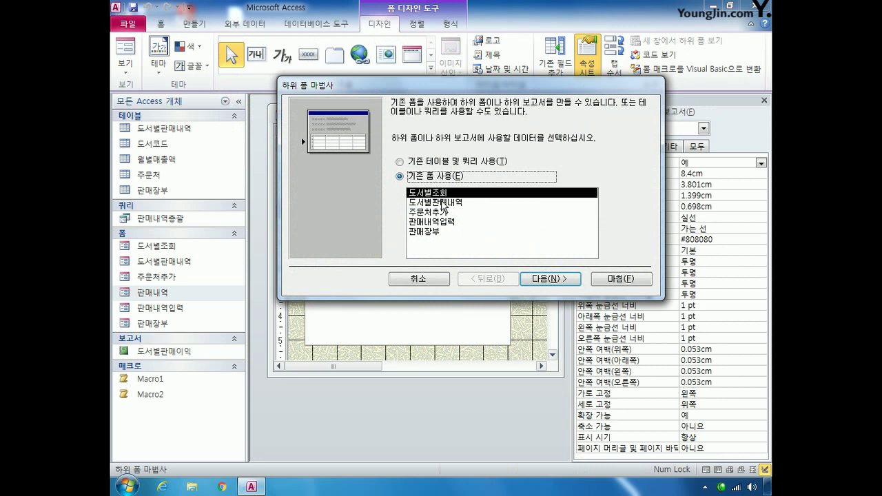
left_click(441, 222)
left_click(554, 282)
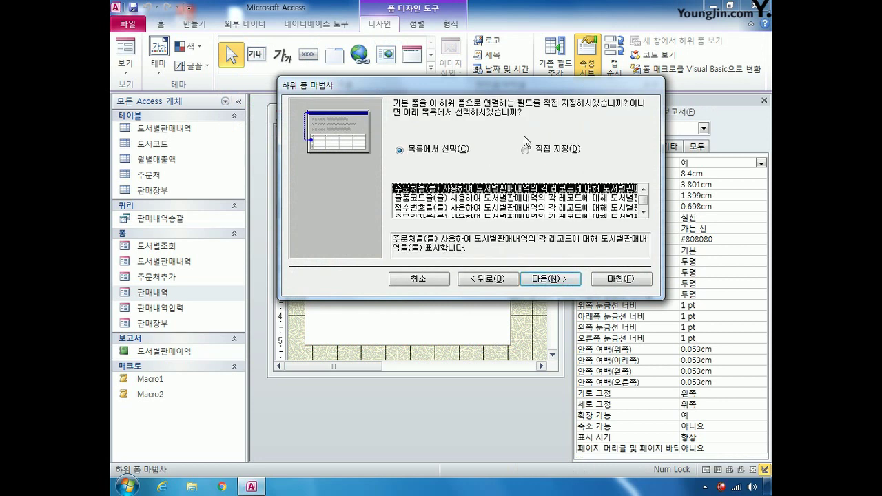
Link the subform to the main form by 접수번호 and finish the wizard with the name 판매상황.
left_click_drag(517, 89, 531, 200)
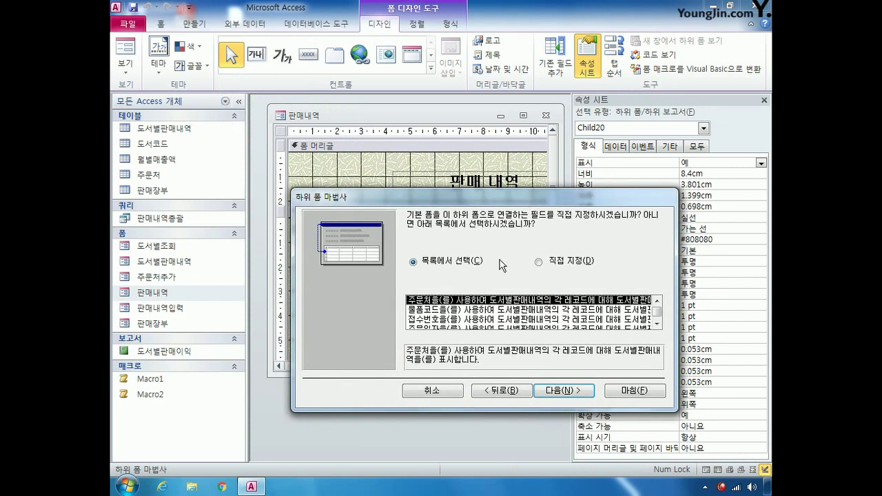
left_click(452, 321)
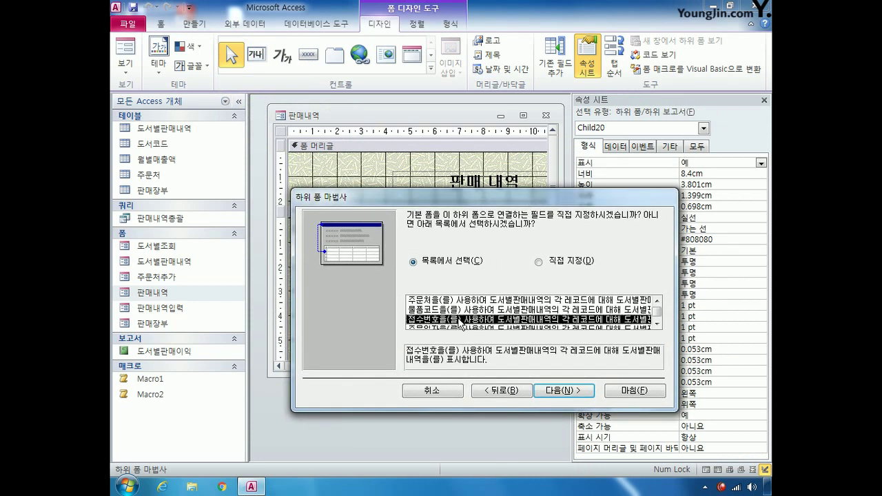
left_click(563, 392)
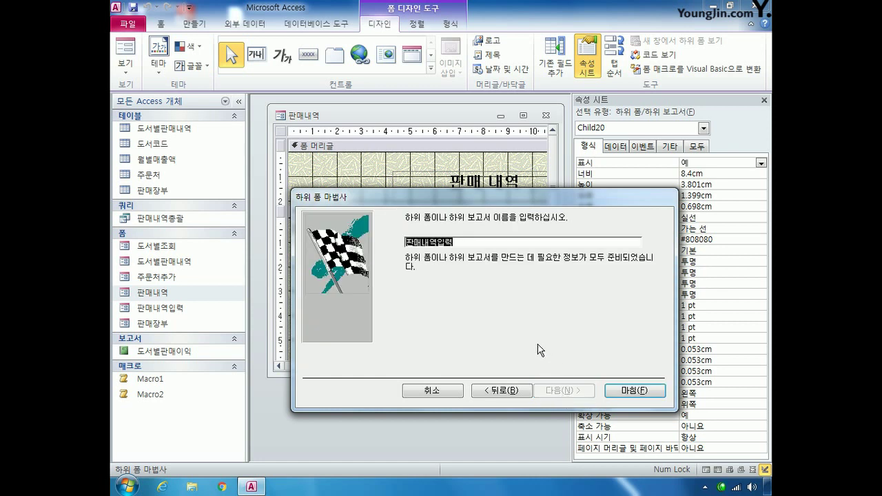
left_click_drag(421, 243, 520, 246)
type("상황")
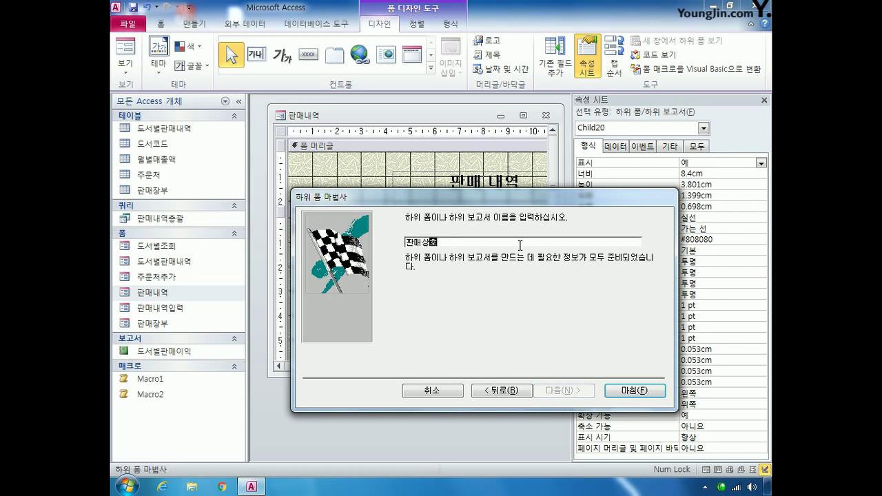
left_click(633, 390)
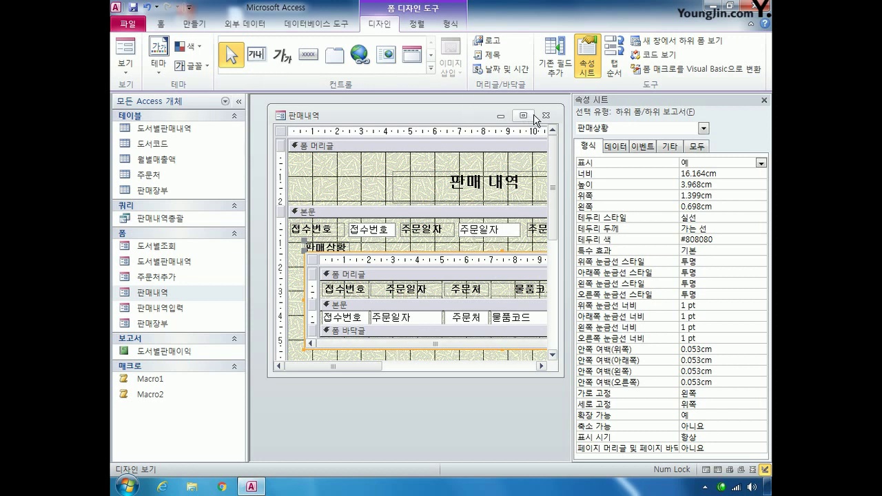
Save and close the 판매내역 form, and open the 도서별판매이익 report in design view with the navigation pane collapsed.
left_click(545, 116)
left_click(378, 278)
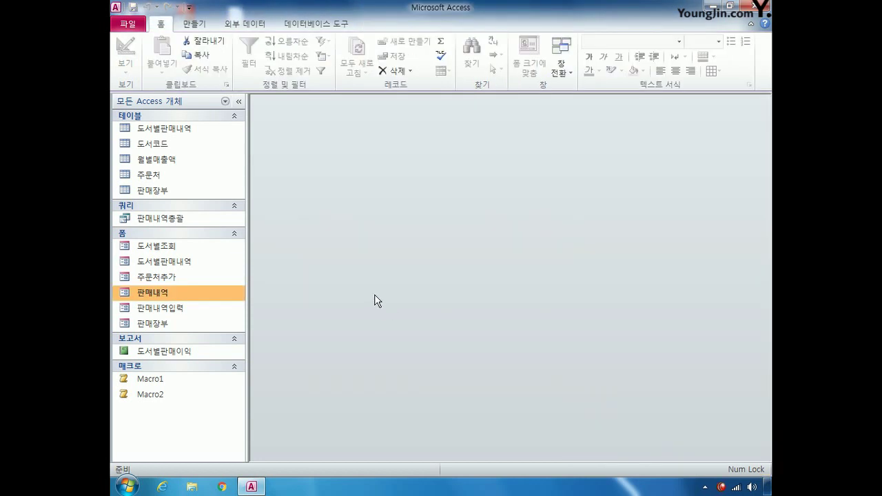
right_click(171, 353)
left_click(238, 171)
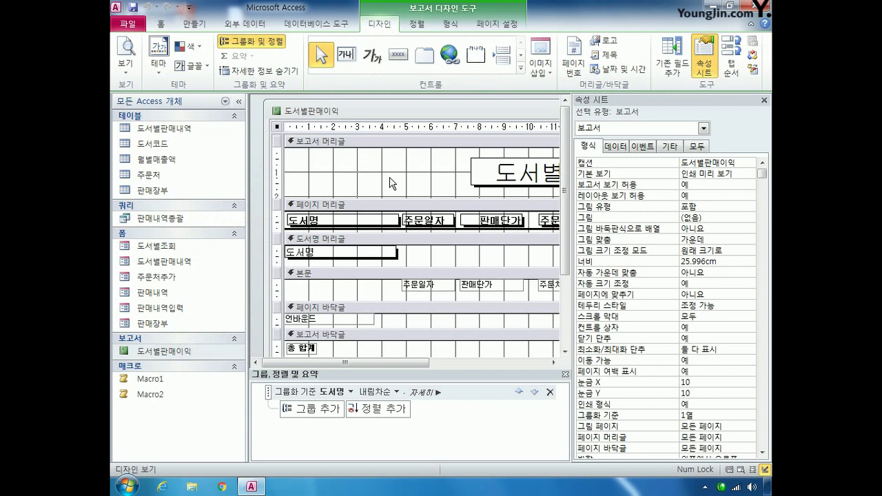
left_click(239, 101)
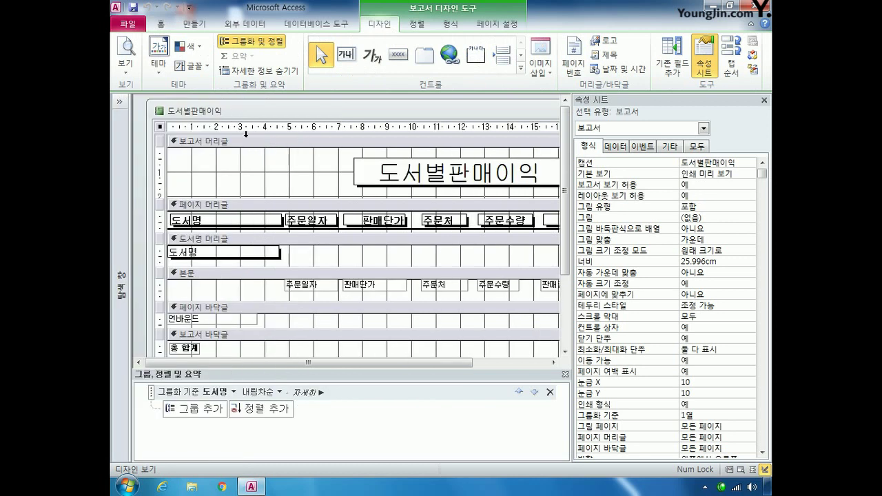
Rename the title label in the 보고서 머리글 section as Label제목.
left_click(398, 169)
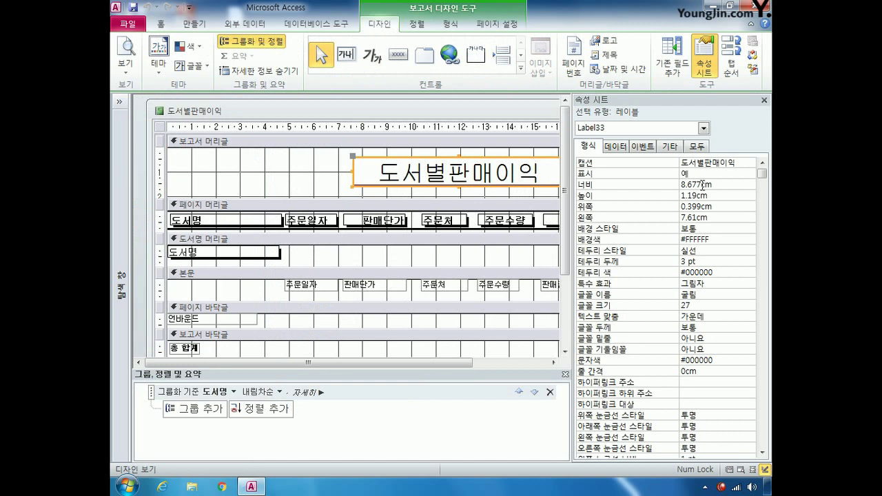
left_click(698, 146)
left_click(700, 162)
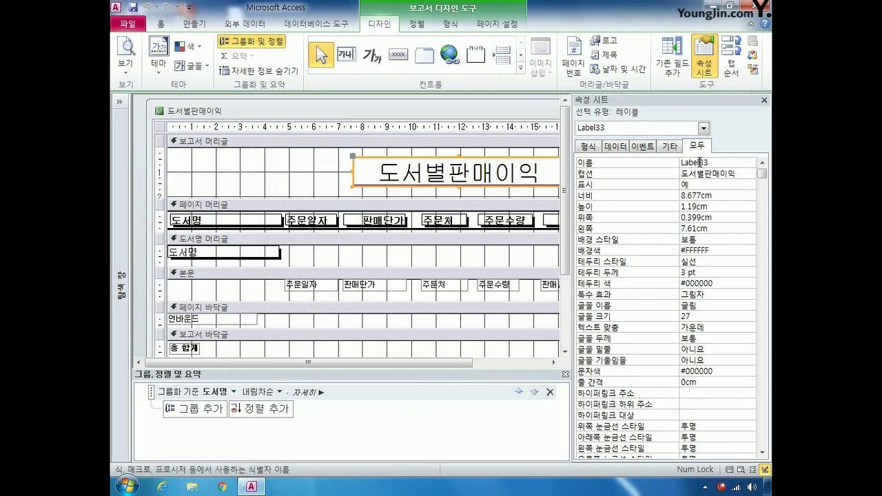
left_click_drag(700, 162, 716, 162)
type("제목")
Set the title label's font to 궁서 and its font size to 25.
left_click(698, 307)
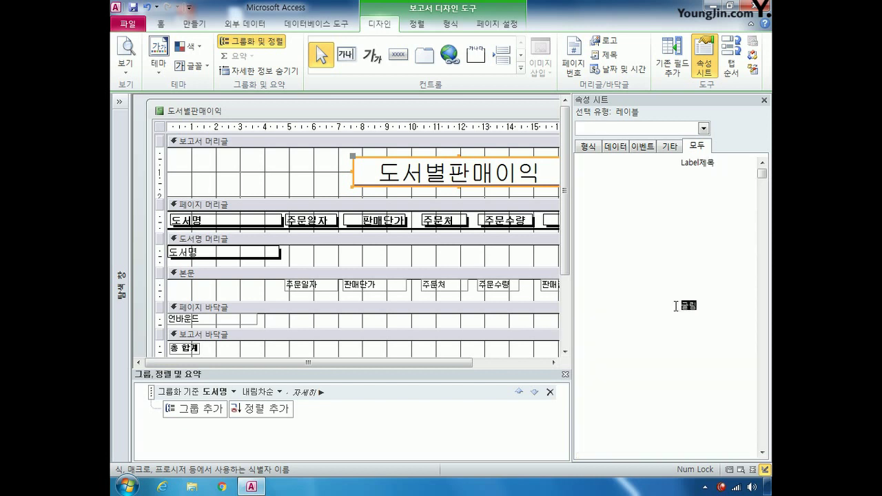
type("궁서")
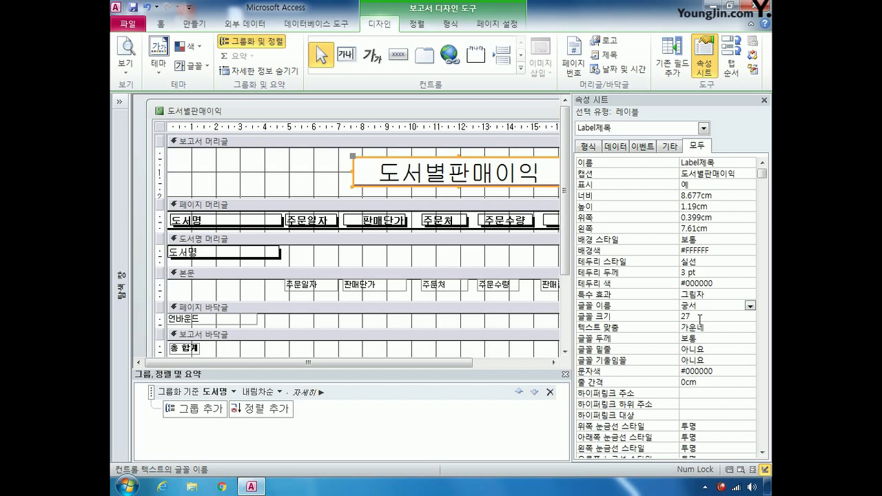
left_click(700, 318)
key("BackSpace")
type("5")
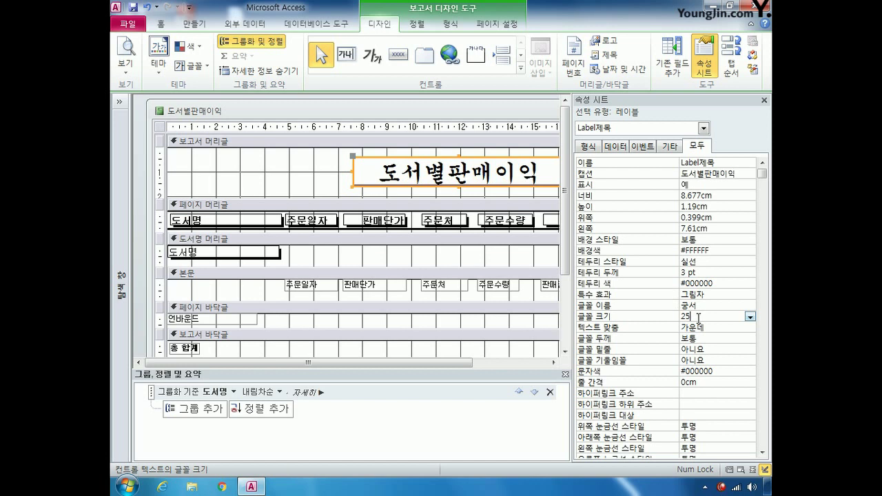
Add ascending sort levels for 주문일자 and 주문처, in that order, beneath the 도서명 group.
left_click(183, 395)
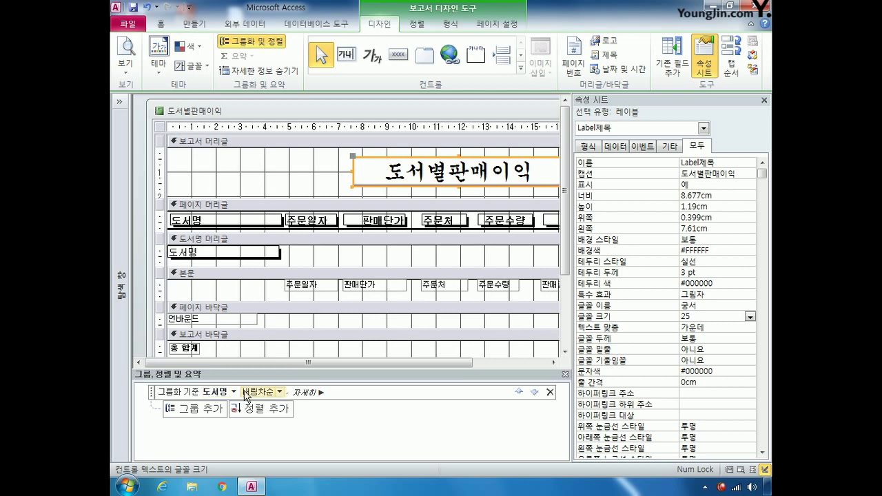
left_click(263, 409)
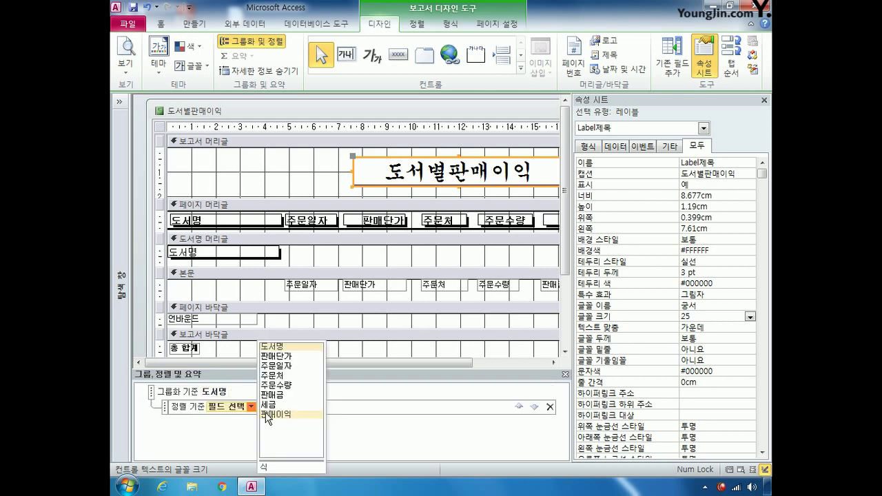
left_click(284, 365)
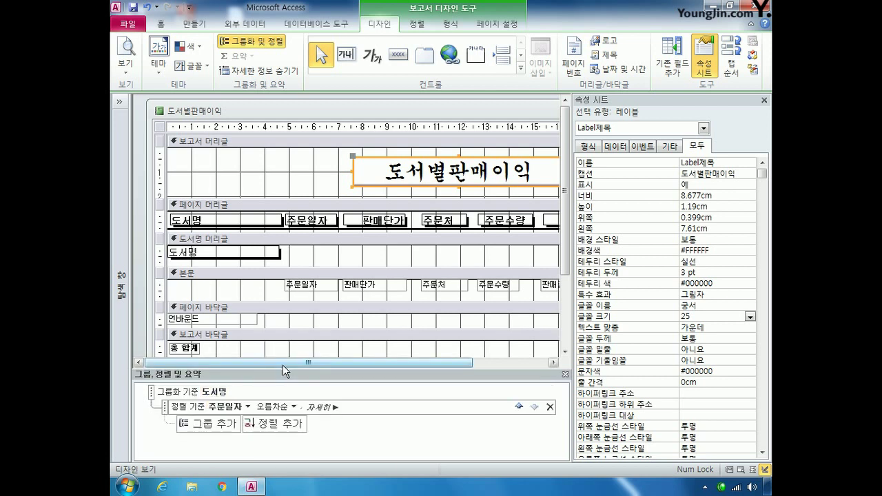
left_click(284, 428)
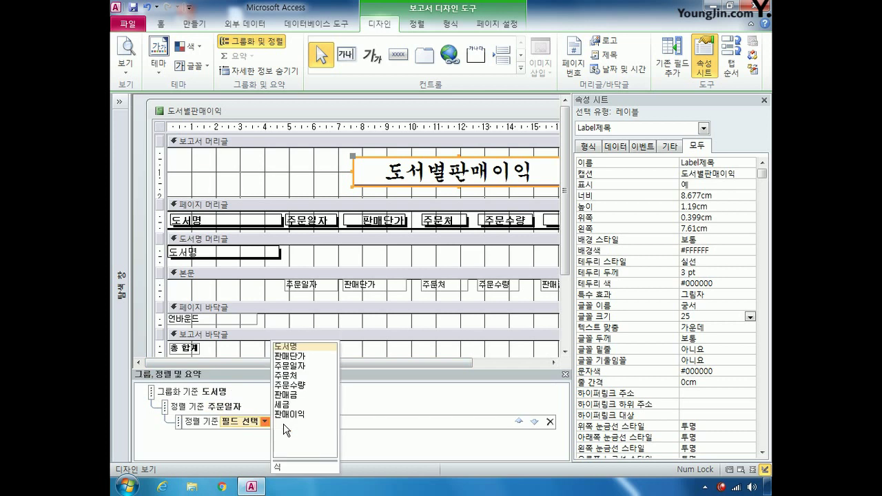
left_click(297, 376)
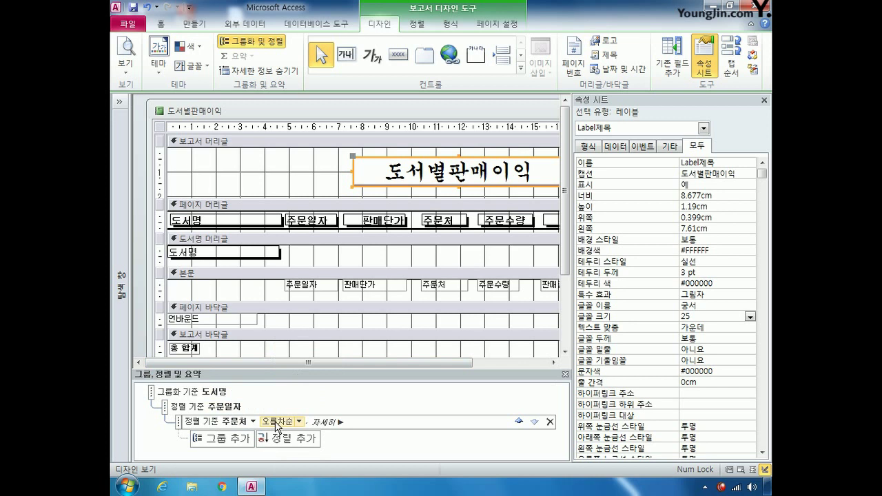
Set the txt세금 text box's control source to =Sum([세금]) and its format to ₩₩#,##0.
left_click(704, 129)
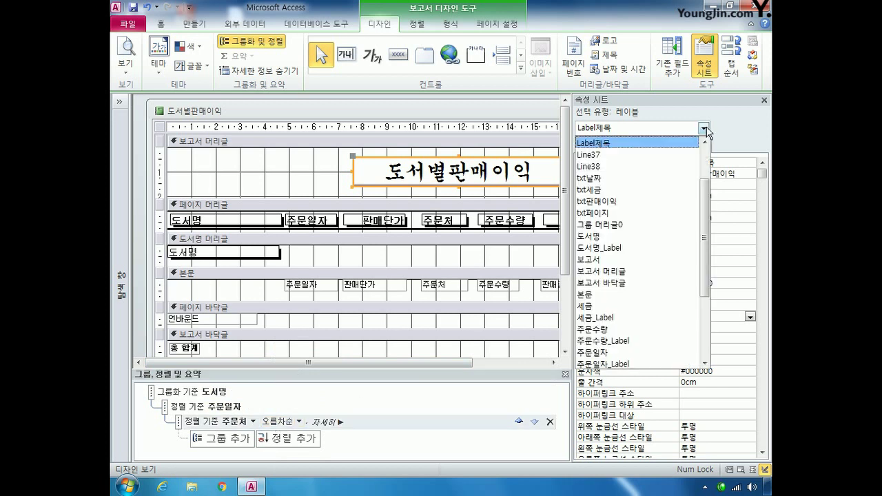
left_click(686, 190)
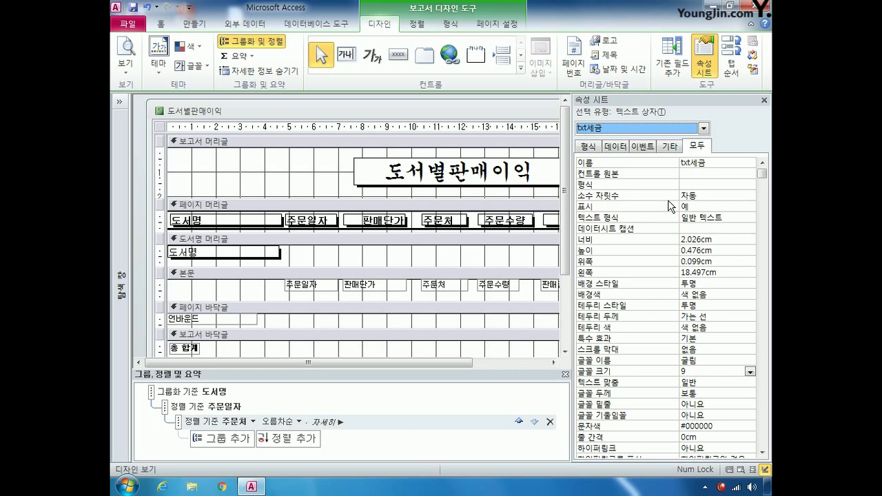
left_click(692, 175)
right_click(692, 176)
left_click(701, 200)
type("=")
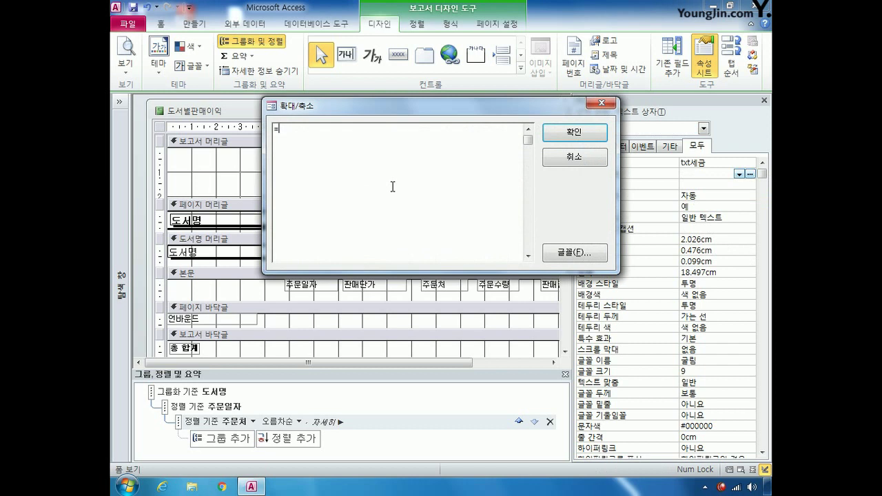
type("sum([세금])")
left_click(575, 133)
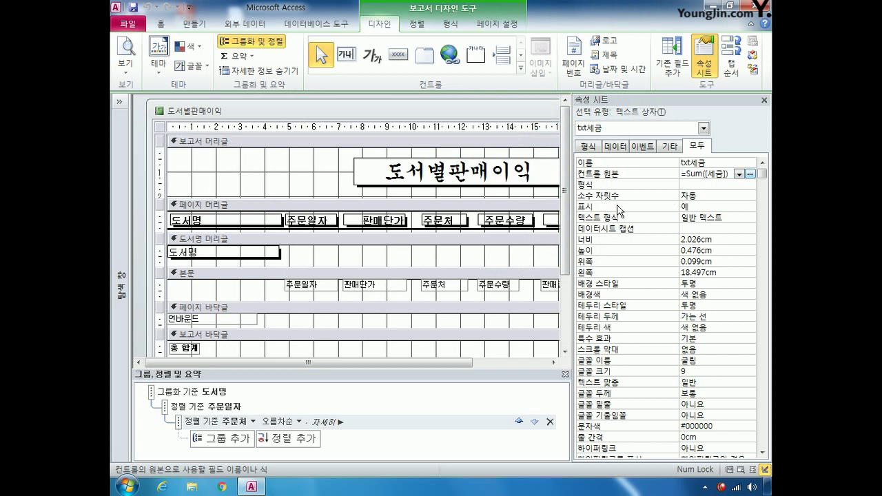
left_click(678, 183)
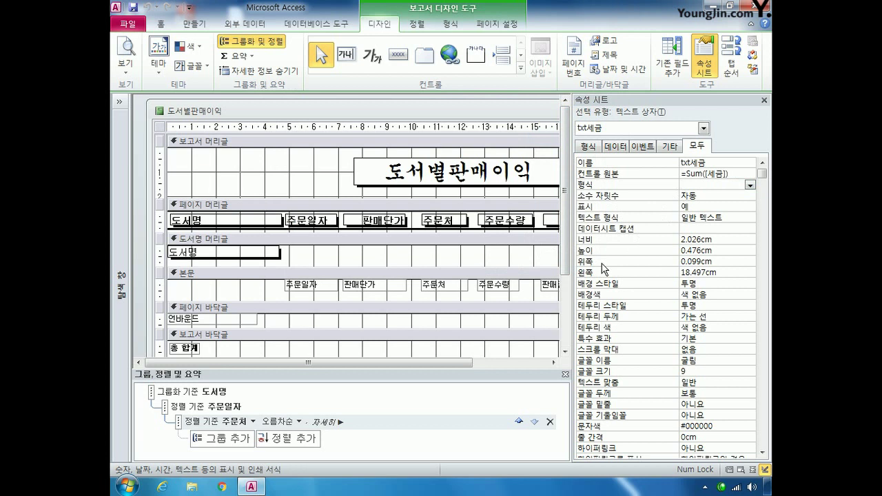
type("₩₩#,##0")
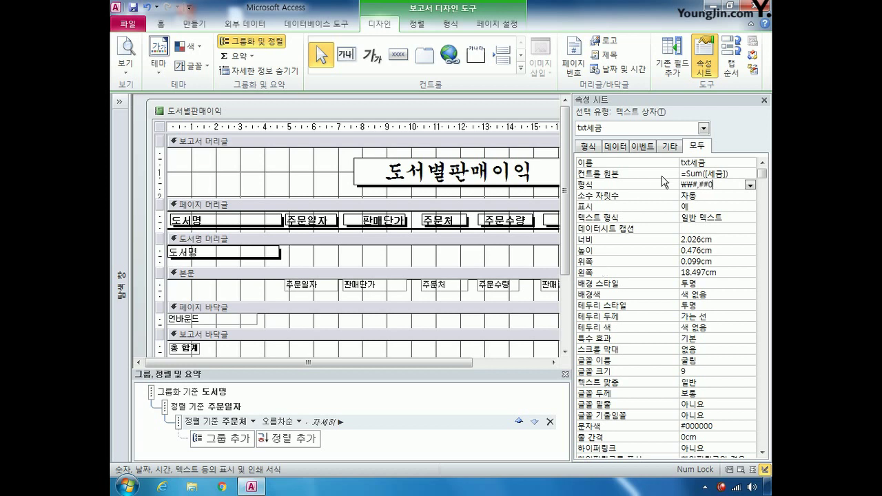
Set the txt판매이익 text box's control source to =Sum([판매이익]) and its format to ₩₩#,##0.
left_click(704, 129)
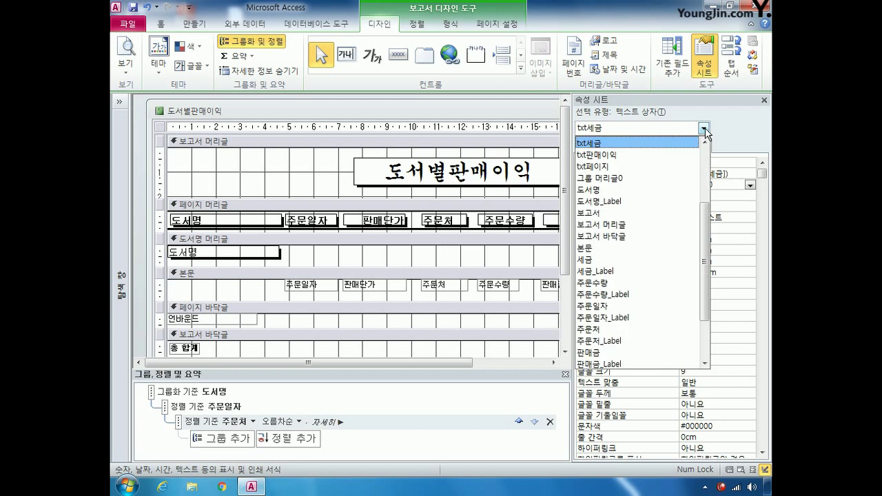
left_click(678, 155)
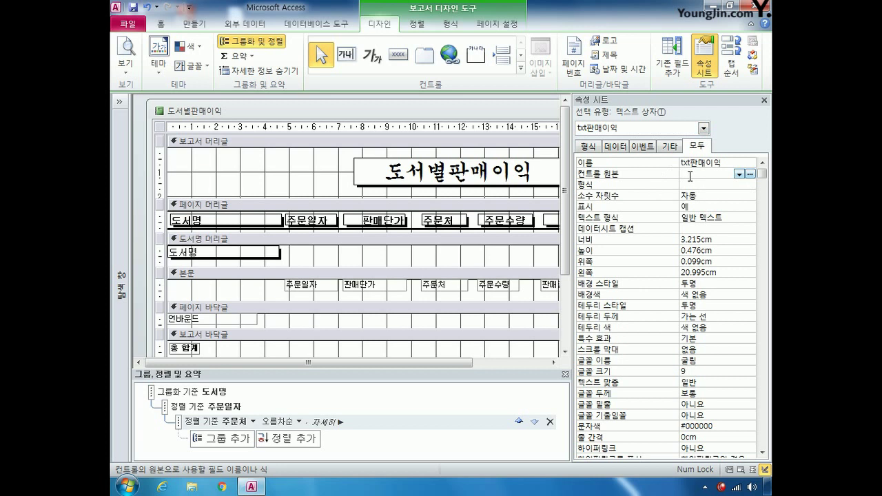
type("=")
type("sum")
type("([판")
type("매이익")
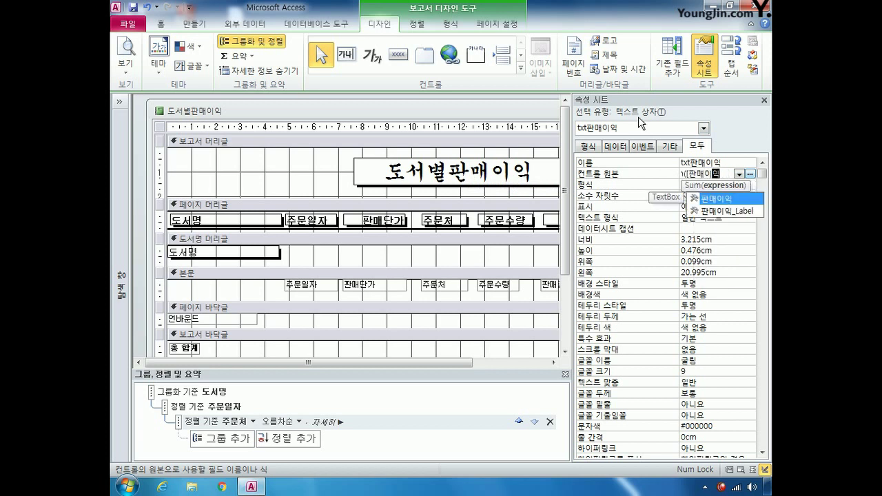
type("]")
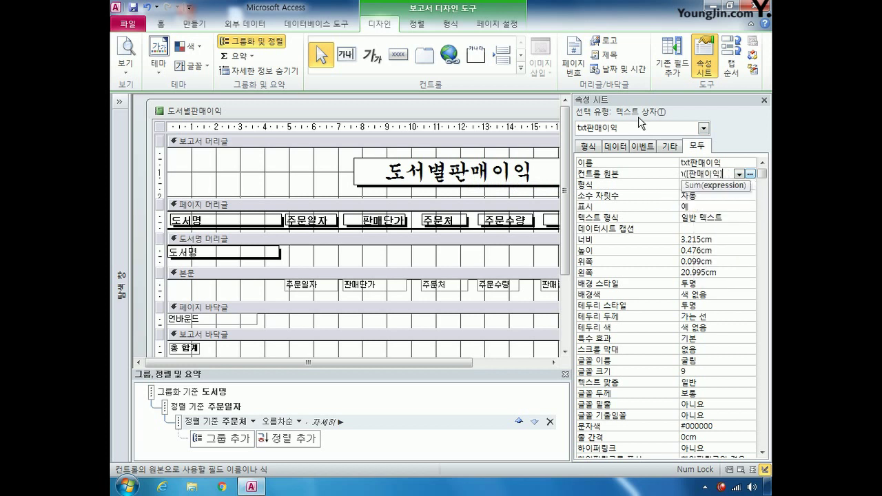
type(")")
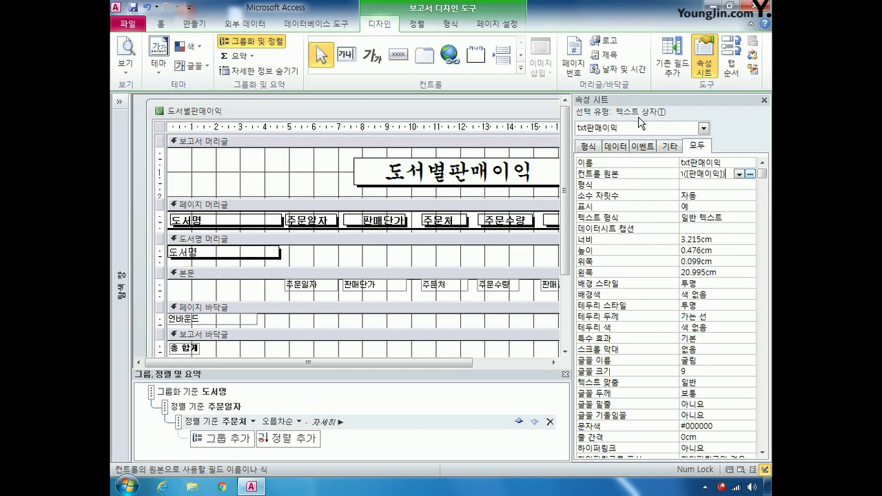
left_click(697, 186)
type("\\\\")
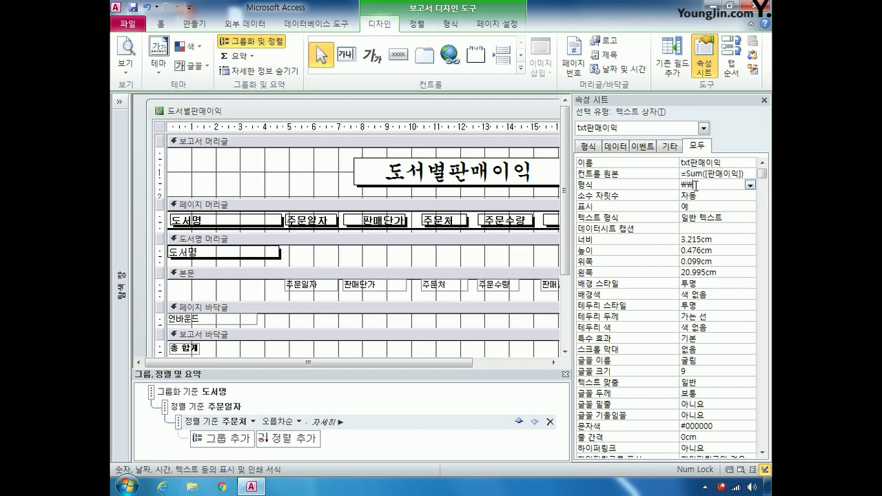
type("#,##0")
Set the control source of the txt날짜 text box in the 페이지 바닥글 section to =date().
left_click(704, 128)
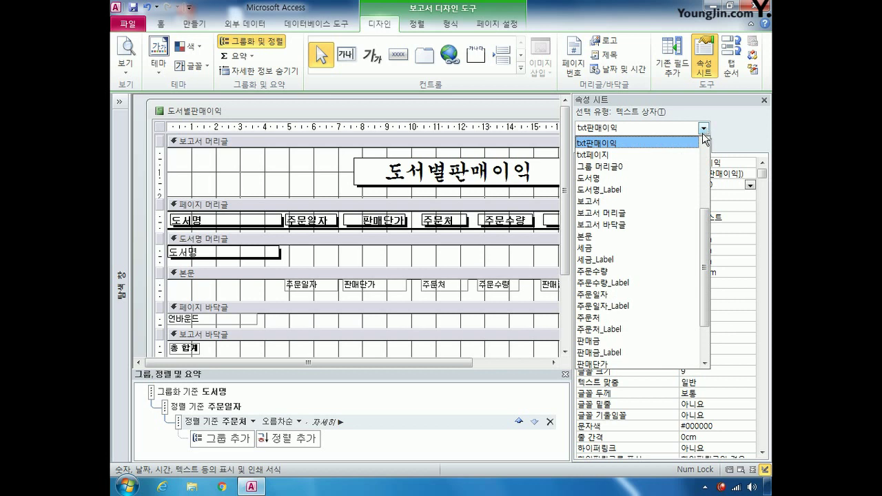
left_click_drag(708, 207, 705, 183)
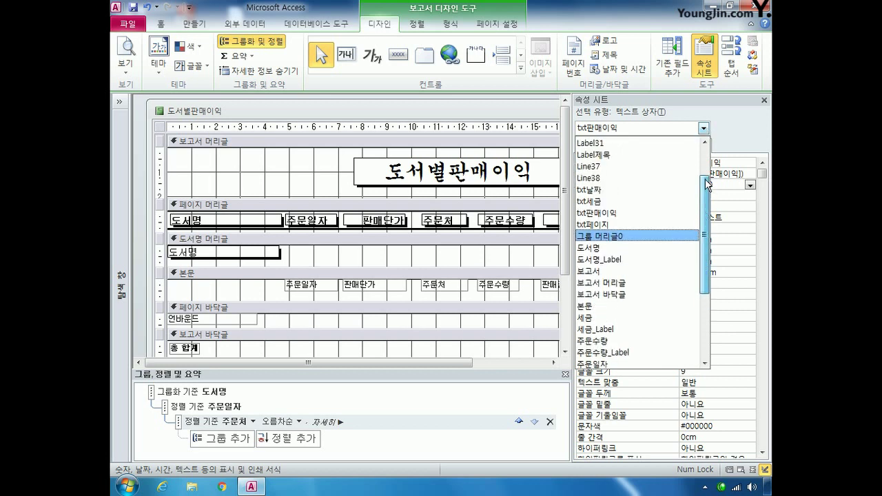
left_click(656, 193)
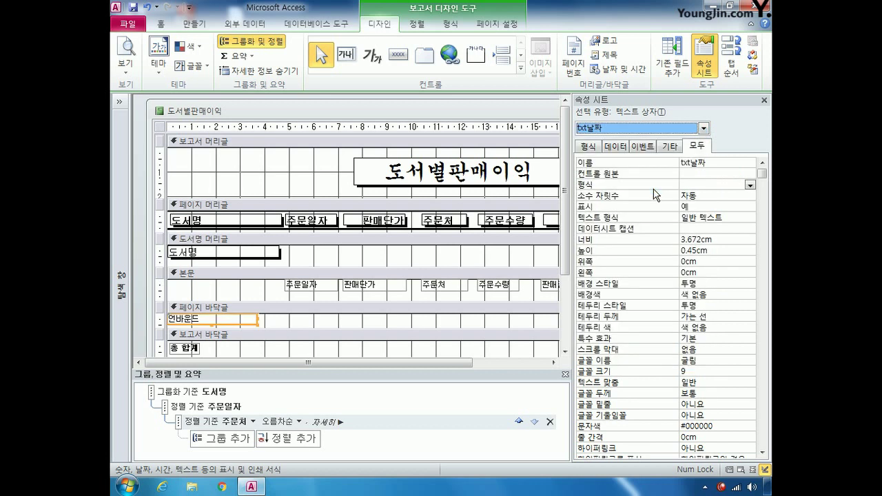
left_click(698, 173)
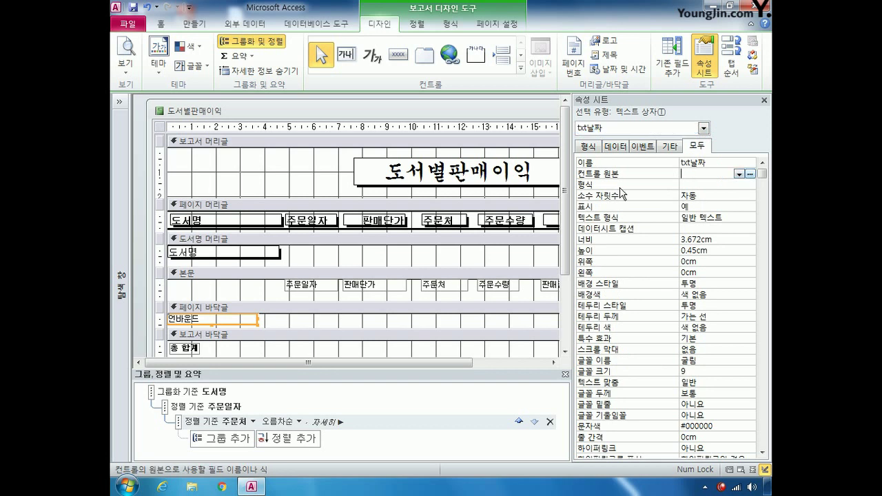
type("=date()")
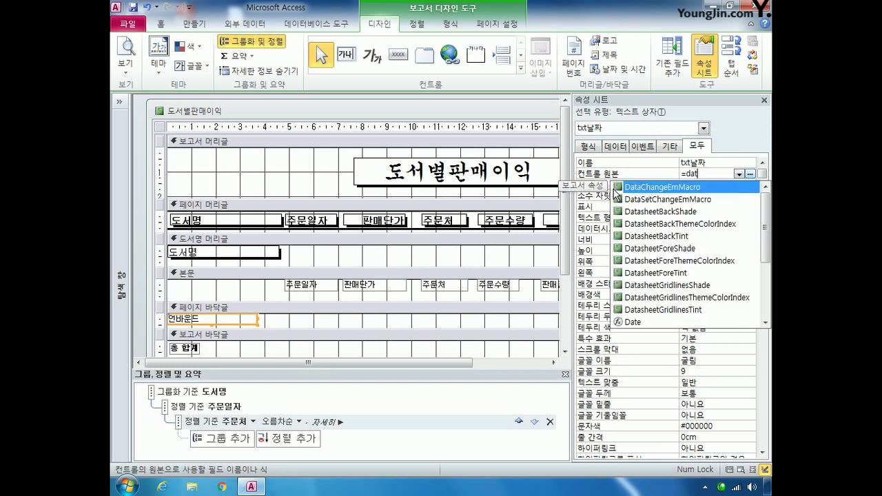